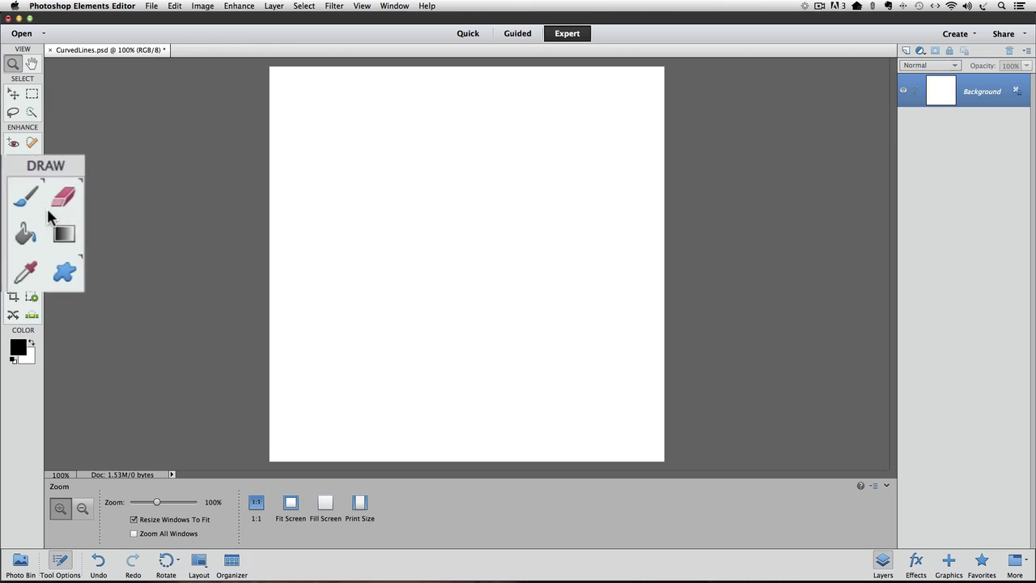
Step: Paint a sample S-shaped curve with the brush, then undo it
{"action": "left_click", "coordinate": [13, 210]}
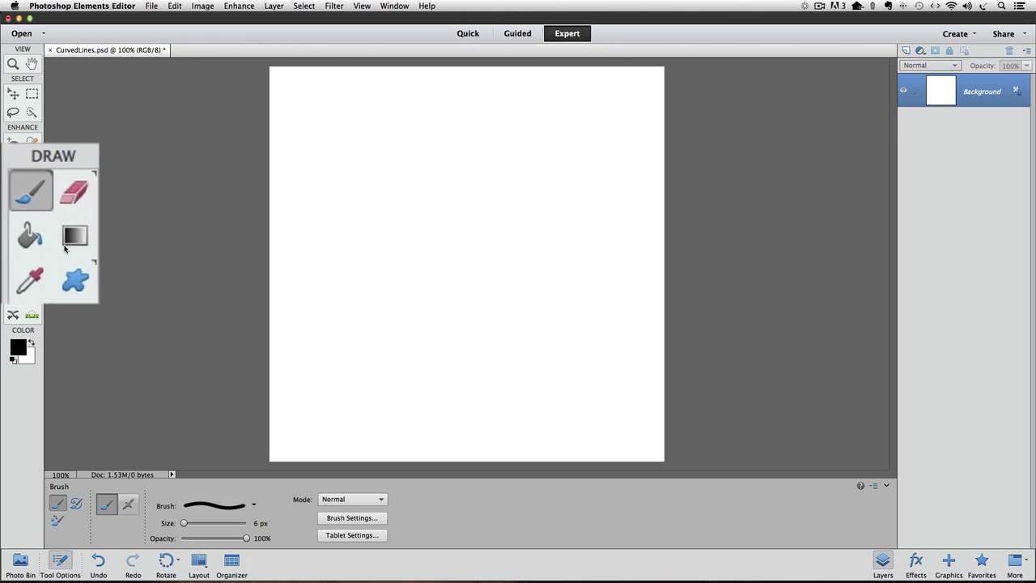
{"action": "mouse_move", "coordinate": [357, 140]}
{"action": "left_mouse_down"}
{"action": "mouse_move", "coordinate": [403, 148]}
{"action": "mouse_move", "coordinate": [388, 200]}
{"action": "mouse_move", "coordinate": [511, 289]}
{"action": "mouse_move", "coordinate": [413, 423]}
{"action": "left_mouse_up"}
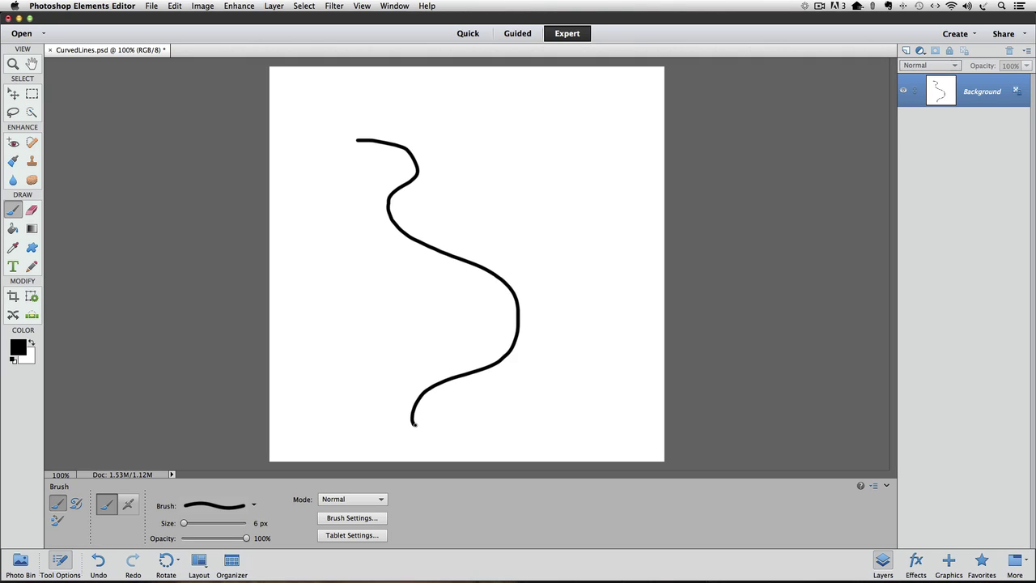
{"action": "key", "text": "super+z"}
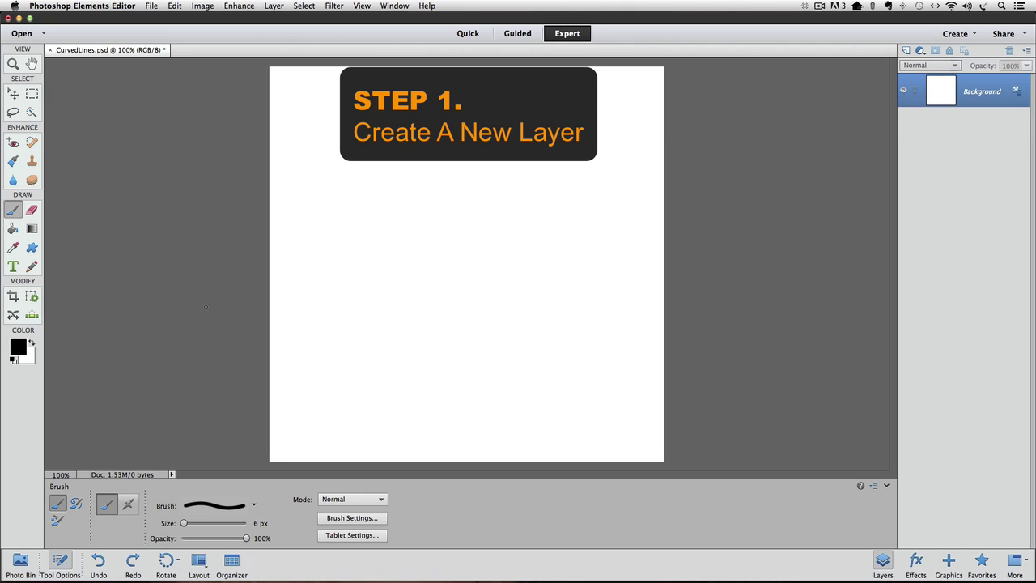
Step: With the Move tool active and the Layers panel shown, add an empty Layer 1 above Background
{"action": "key", "text": "v"}
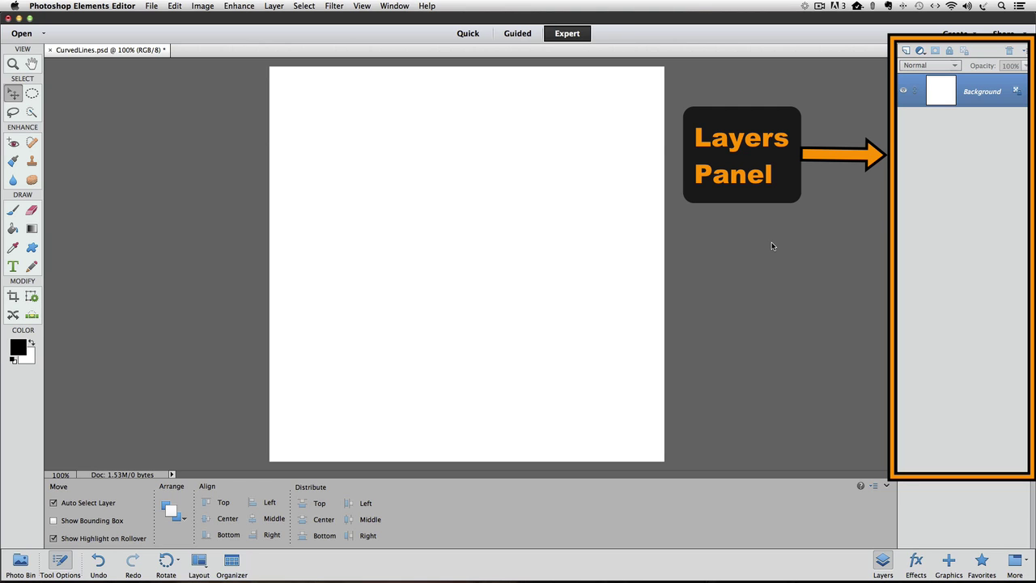
{"action": "left_click", "coordinate": [394, 5]}
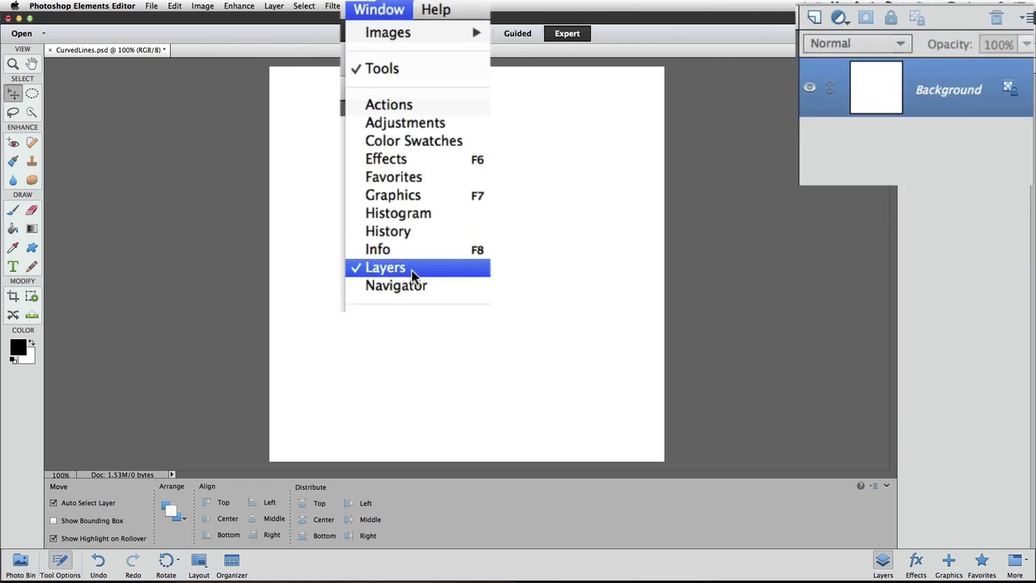
{"action": "left_click", "coordinate": [411, 268]}
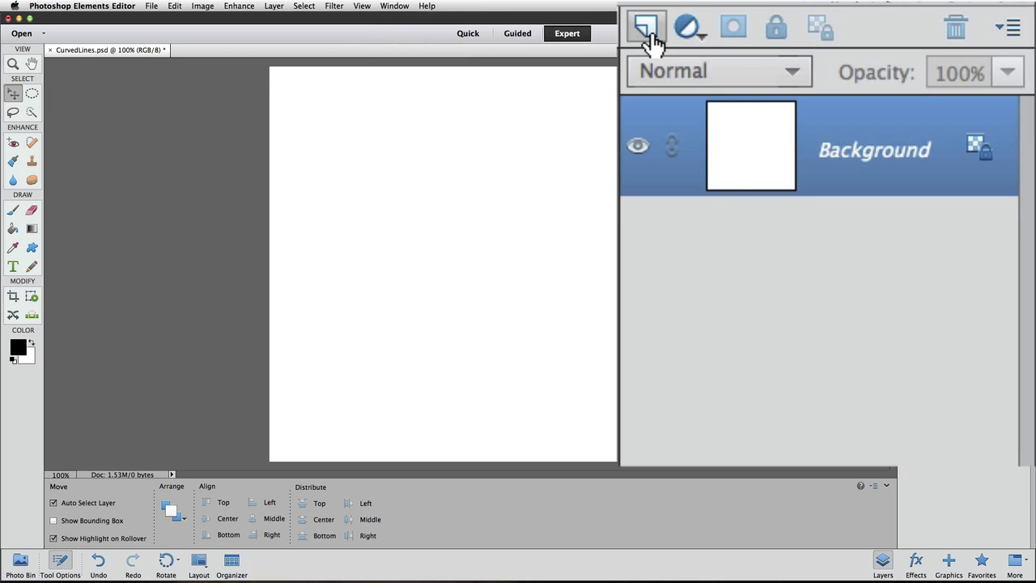
{"action": "left_click", "coordinate": [654, 42]}
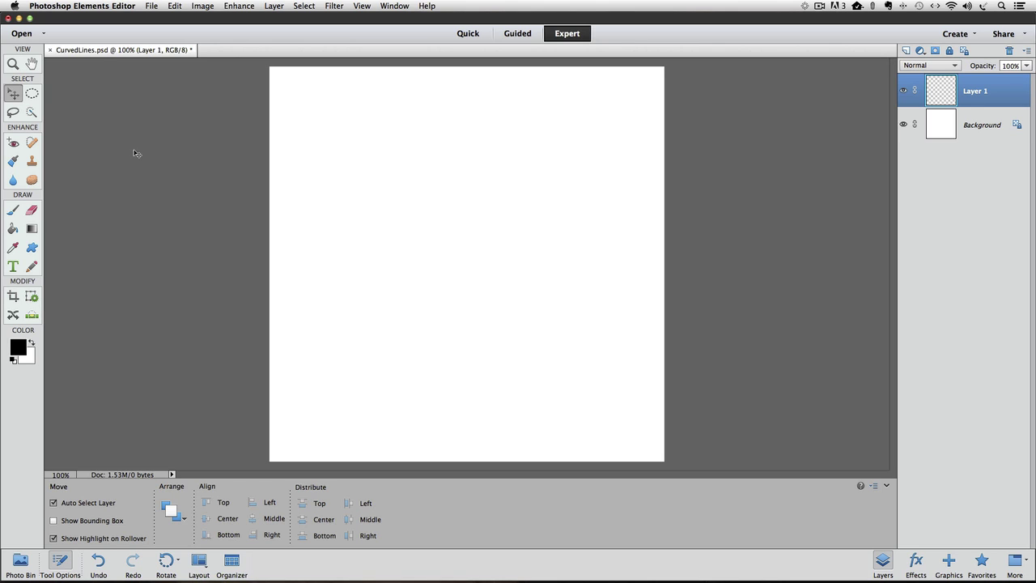
Step: Choose the marquee tool and set its Tool Options shape back to Elliptical Marquee
{"action": "left_click", "coordinate": [101, 86]}
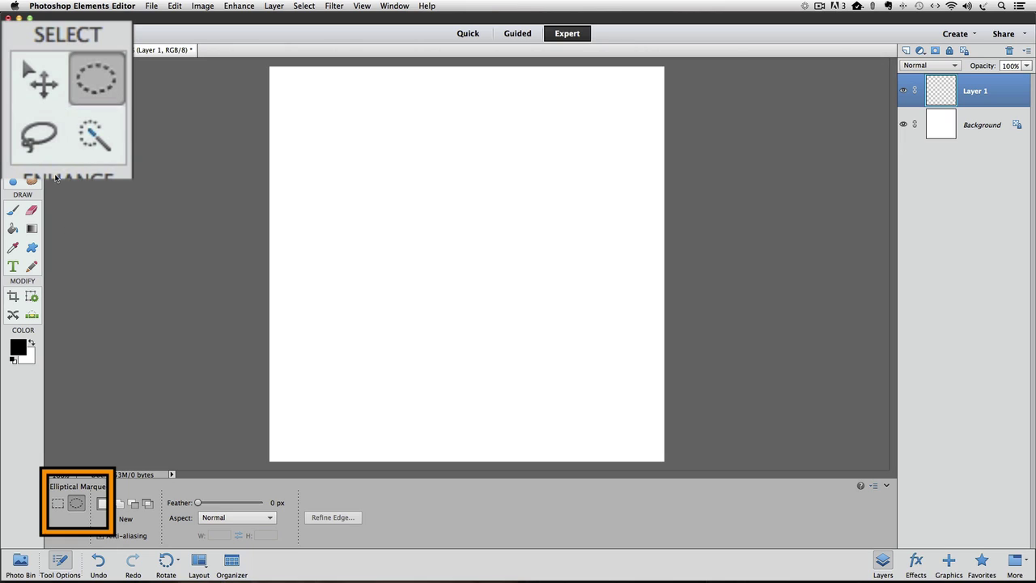
{"action": "left_click", "coordinate": [59, 504]}
{"action": "left_click", "coordinate": [58, 505]}
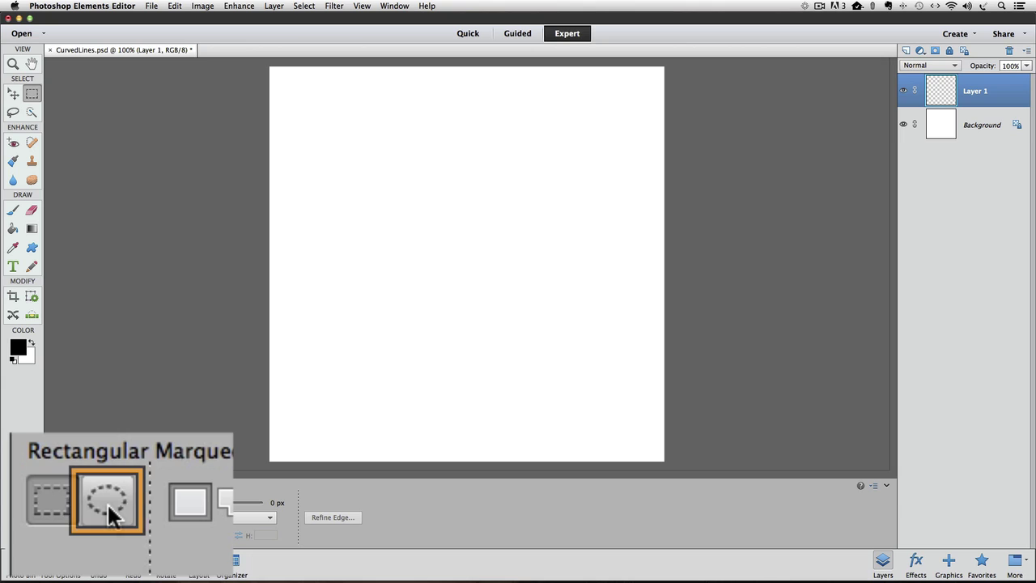
{"action": "left_click", "coordinate": [76, 504]}
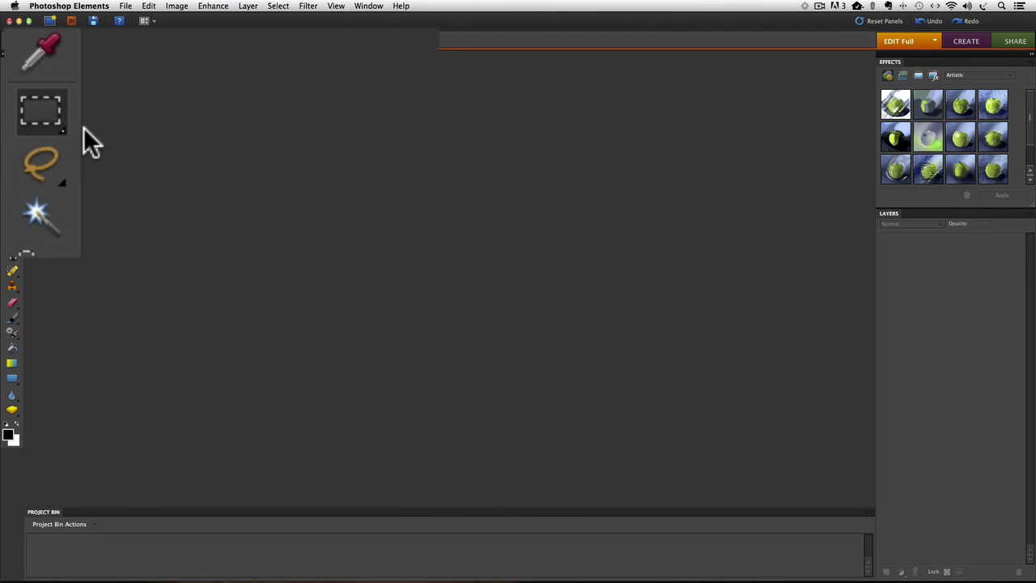
Step: Pick the Elliptical Marquee Tool from the marquee tool's flyout
{"action": "left_click", "coordinate": [50, 125]}
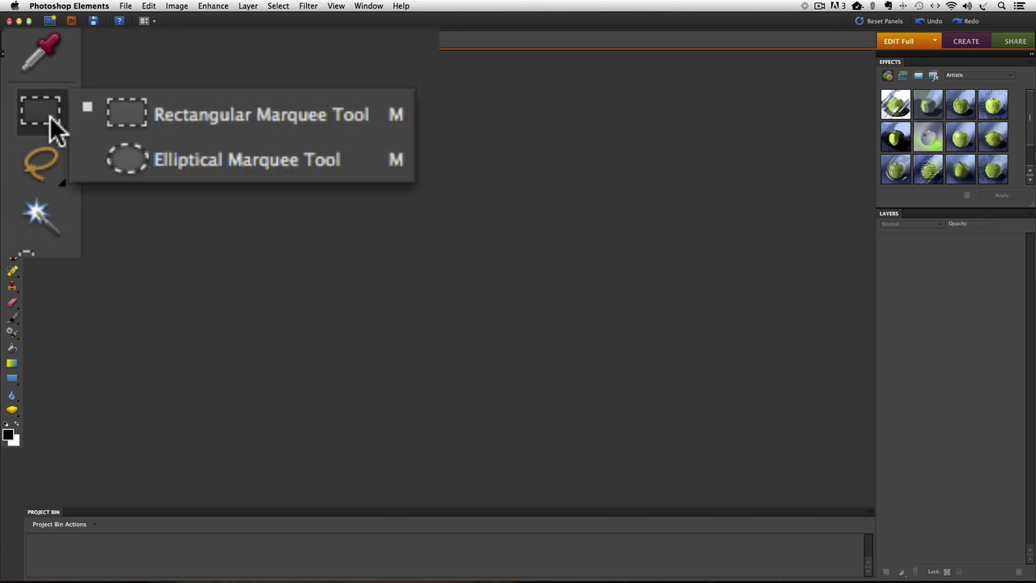
{"action": "left_click", "coordinate": [207, 164]}
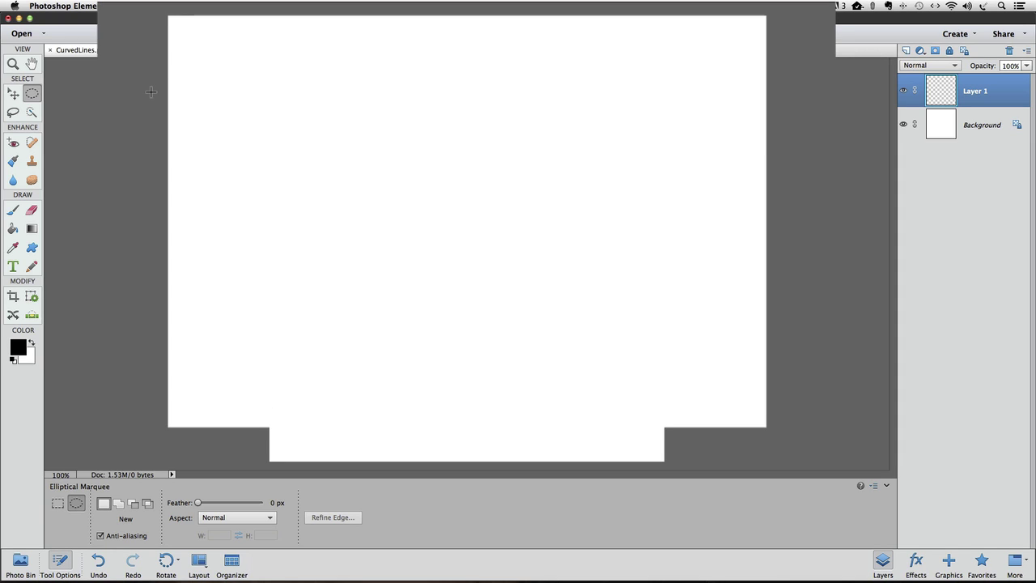
Step: Drag out a wide, flat elliptical selection across the canvas, undoing and redrawing until it spans the full width
{"action": "left_click_drag", "start_coordinate": [257, 117], "coordinate": [615, 310]}
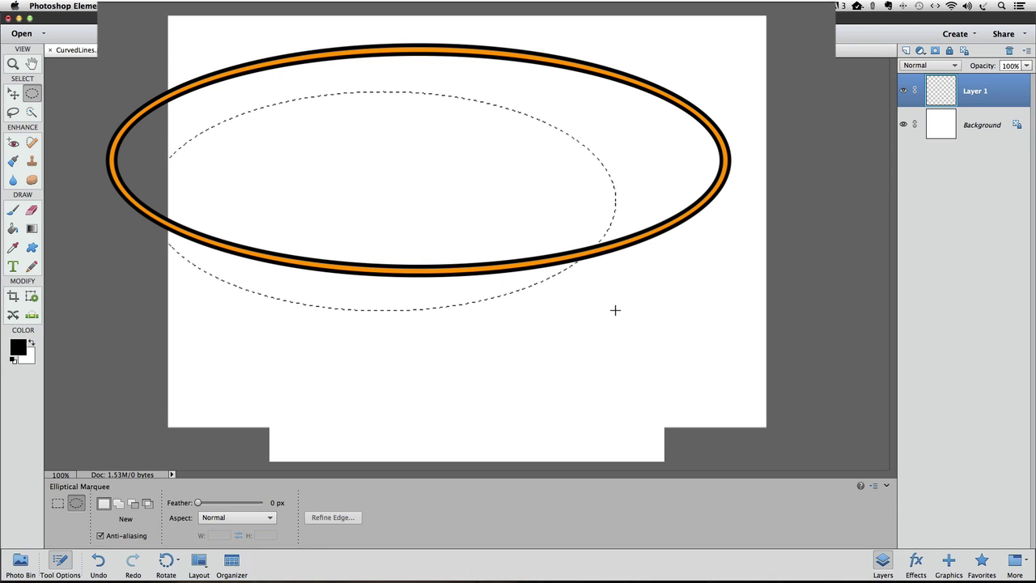
{"action": "left_click_drag", "start_coordinate": [616, 310], "coordinate": [705, 364]}
{"action": "left_click", "coordinate": [781, 409]}
{"action": "key", "text": "super+z"}
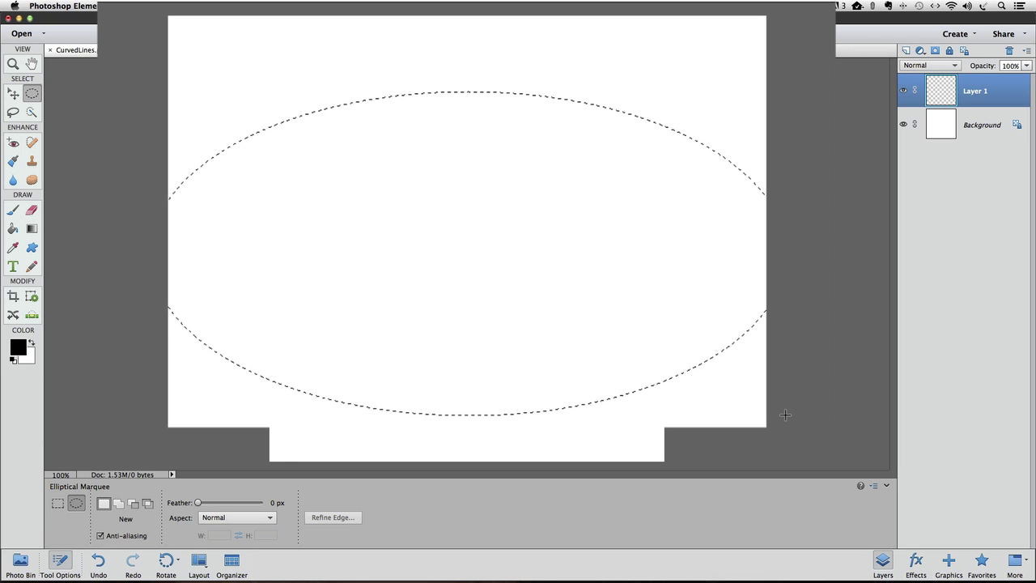
{"action": "key", "text": "super+z"}
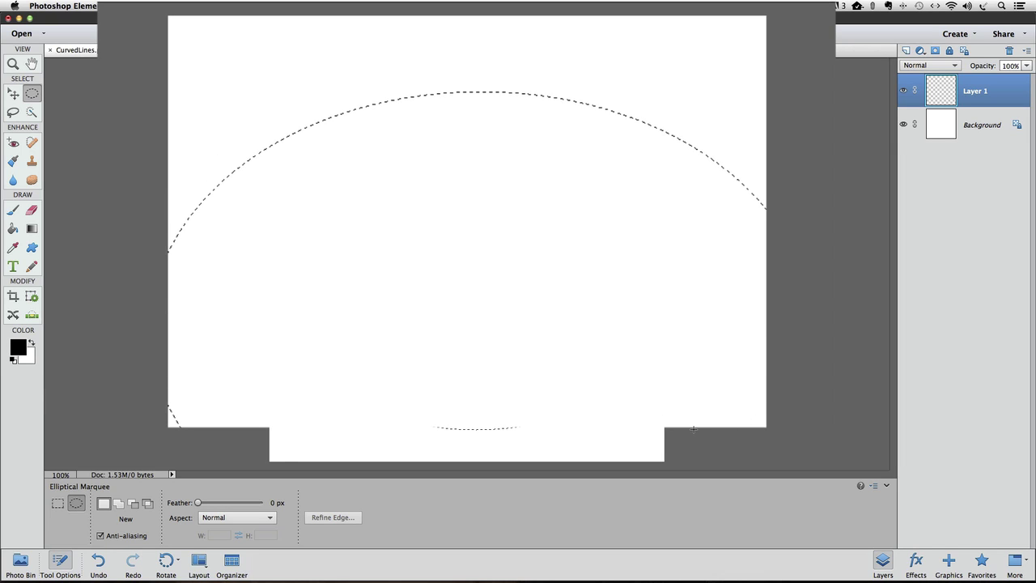
{"action": "left_click_drag", "start_coordinate": [693, 428], "coordinate": [786, 320]}
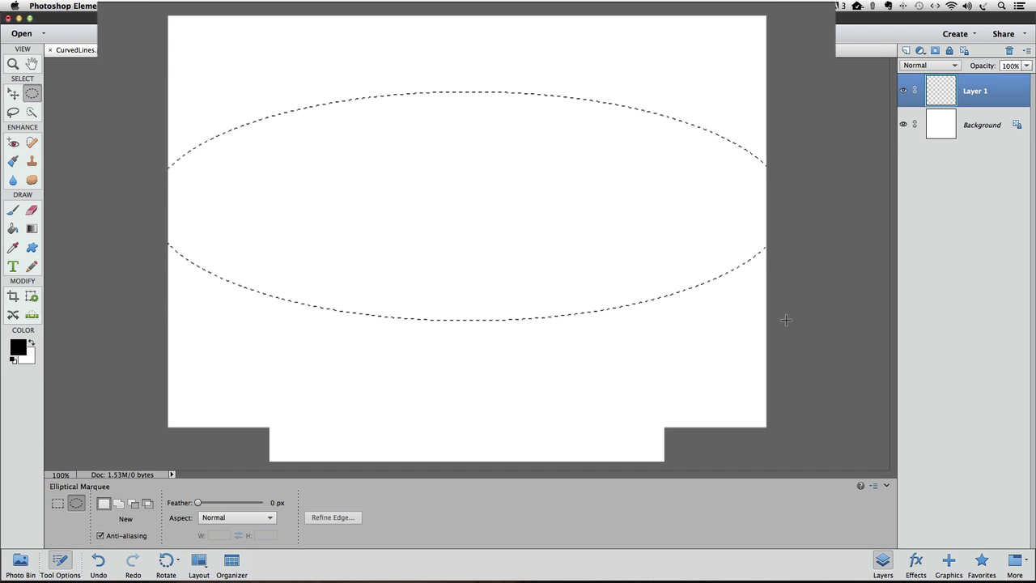
{"action": "left_click_drag", "start_coordinate": [786, 320], "coordinate": [786, 443]}
{"action": "left_click", "coordinate": [689, 418]}
{"action": "key", "text": "super+z"}
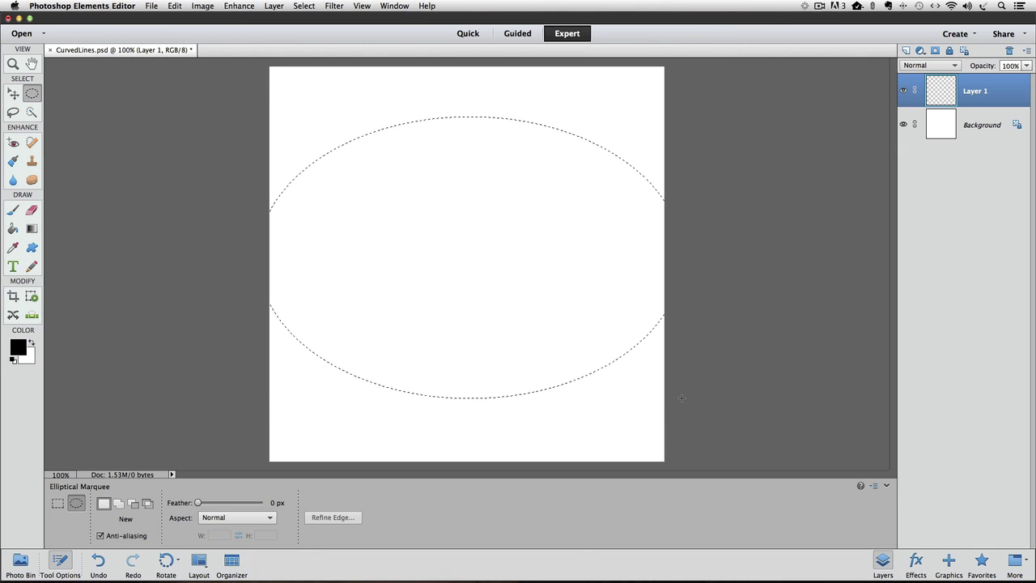
{"action": "left_click_drag", "start_coordinate": [682, 395], "coordinate": [681, 363]}
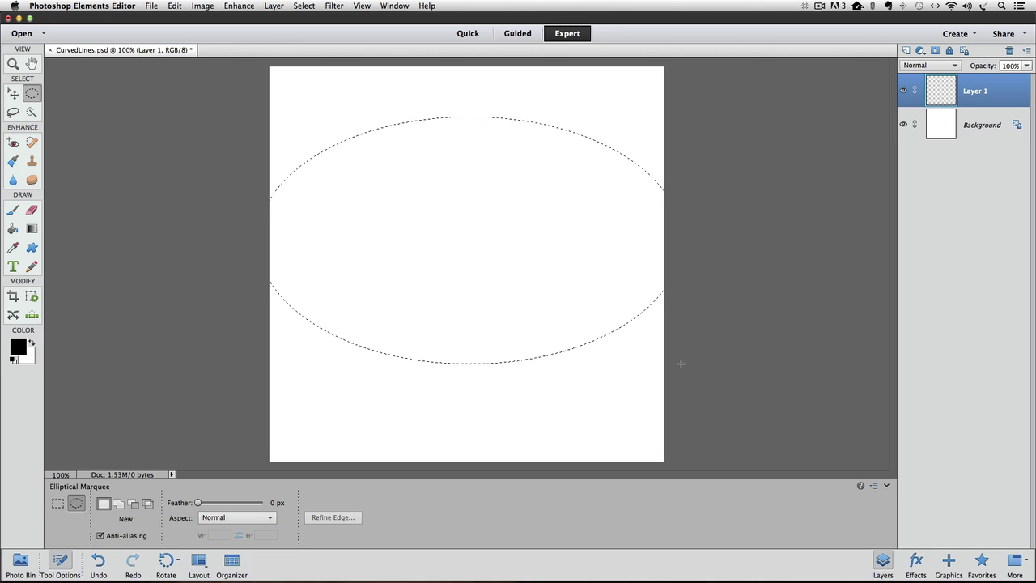
{"action": "left_click_drag", "start_coordinate": [681, 363], "coordinate": [682, 363]}
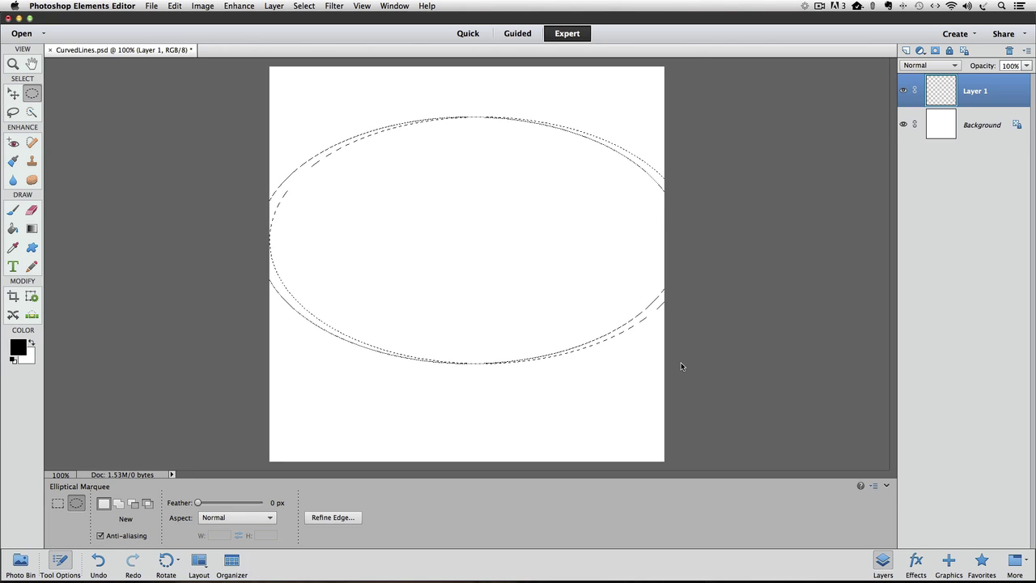
Step: Transform the selection: squash it vertically, stretch it past both sides, move it lower, and commit
{"action": "left_click", "coordinate": [301, 5]}
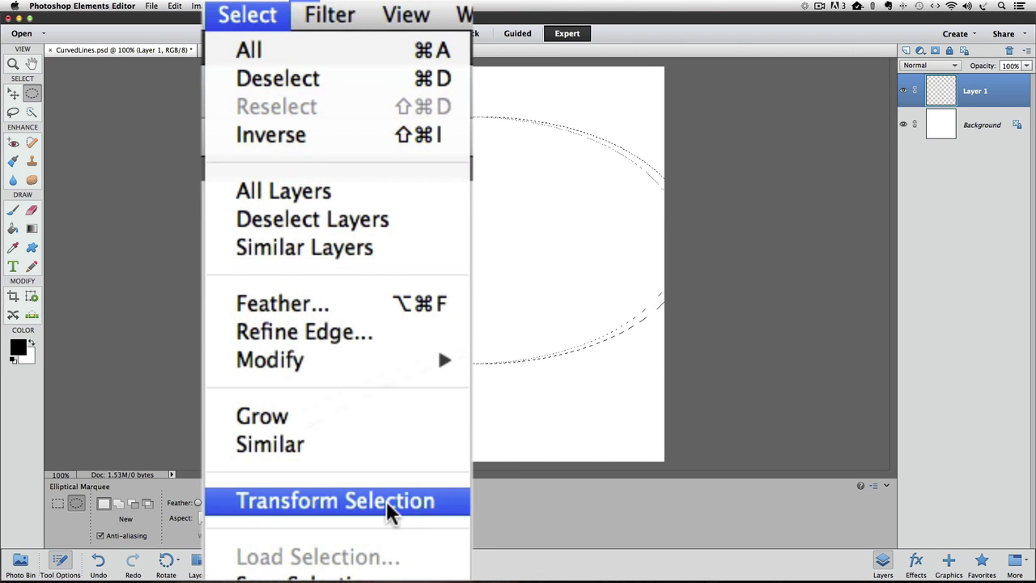
{"action": "left_click", "coordinate": [386, 502]}
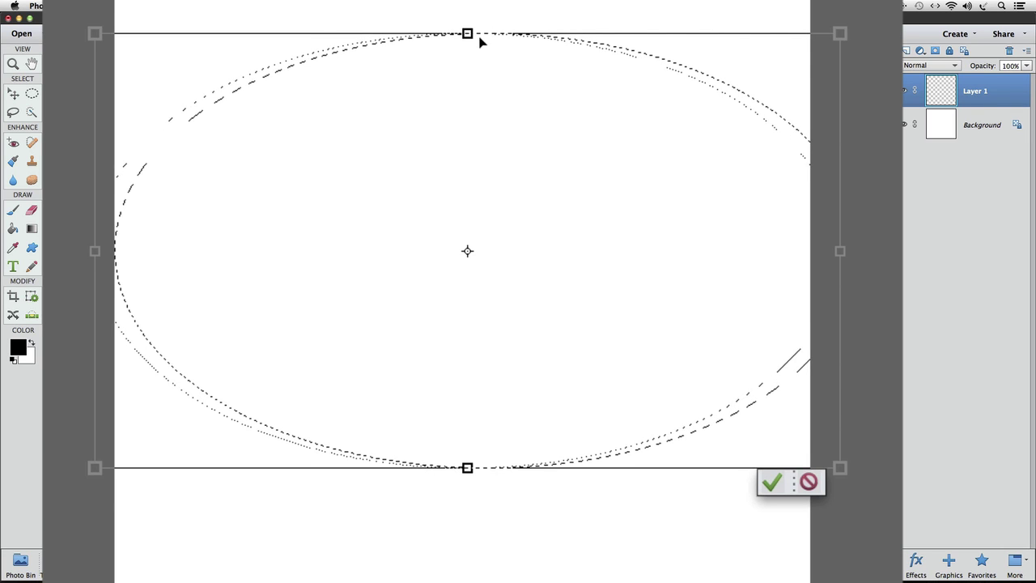
{"action": "left_click_drag", "start_coordinate": [468, 33], "coordinate": [467, 105]}
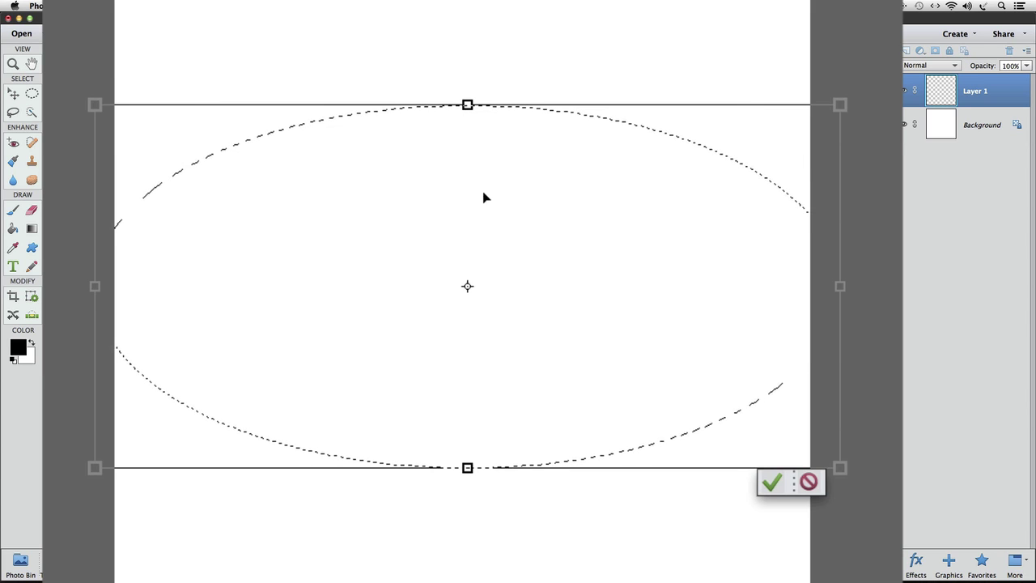
{"action": "left_click_drag", "start_coordinate": [94, 467], "coordinate": [166, 448]}
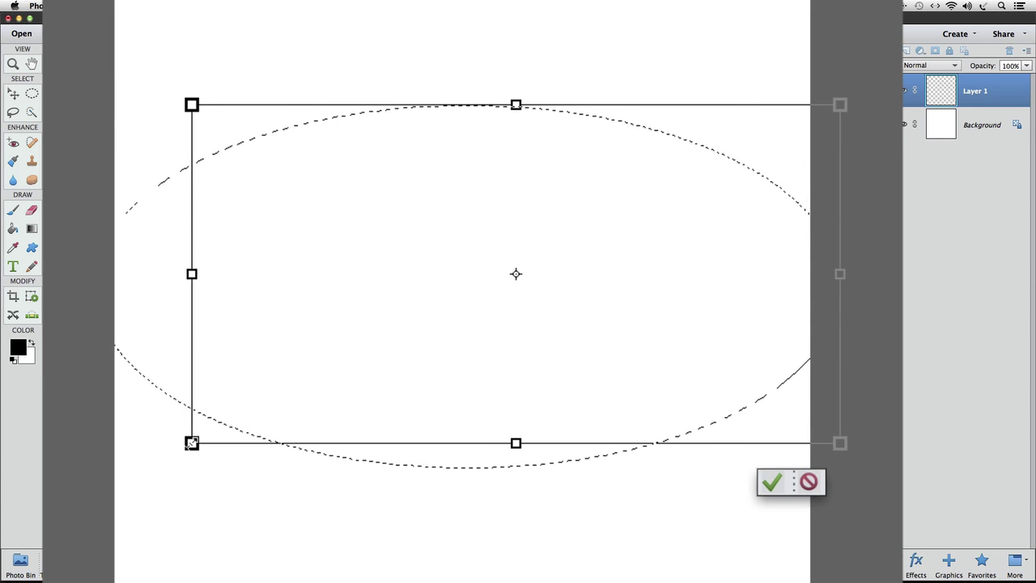
{"action": "left_click_drag", "start_coordinate": [191, 443], "coordinate": [72, 470]}
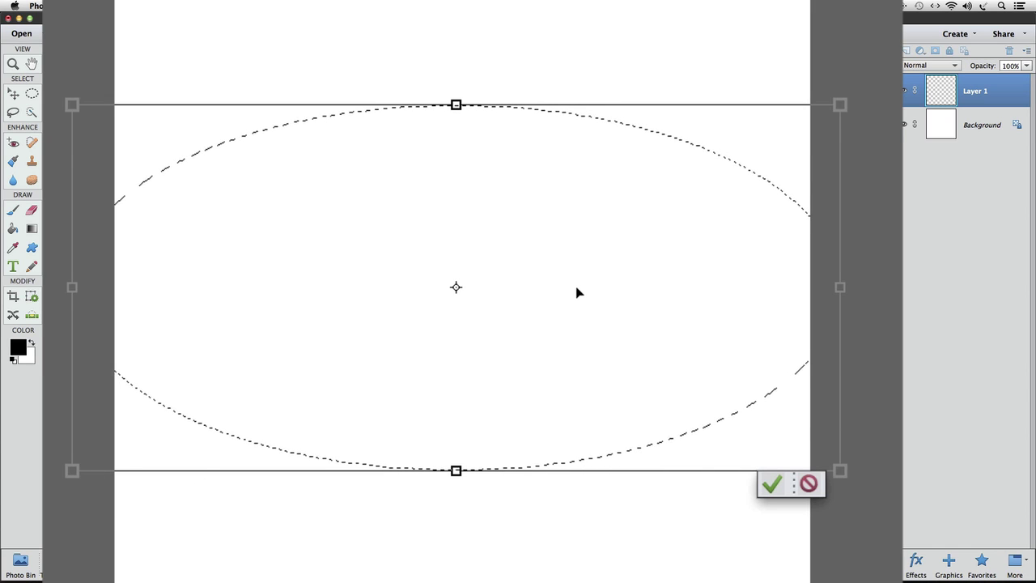
{"action": "mouse_move", "coordinate": [577, 292]}
{"action": "left_mouse_down"}
{"action": "mouse_move", "coordinate": [607, 219]}
{"action": "mouse_move", "coordinate": [586, 219]}
{"action": "left_mouse_up"}
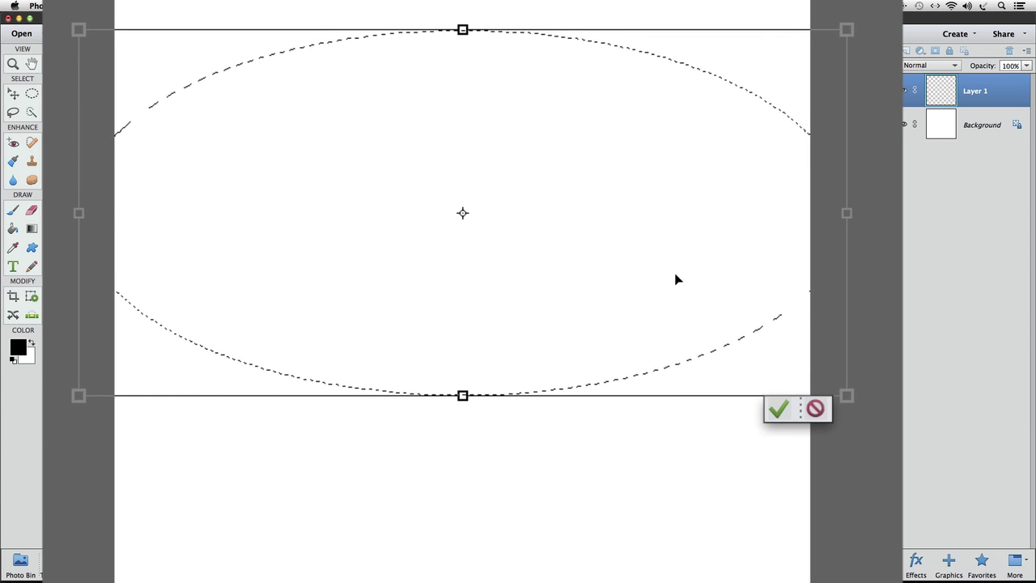
{"action": "left_click_drag", "start_coordinate": [678, 279], "coordinate": [688, 494]}
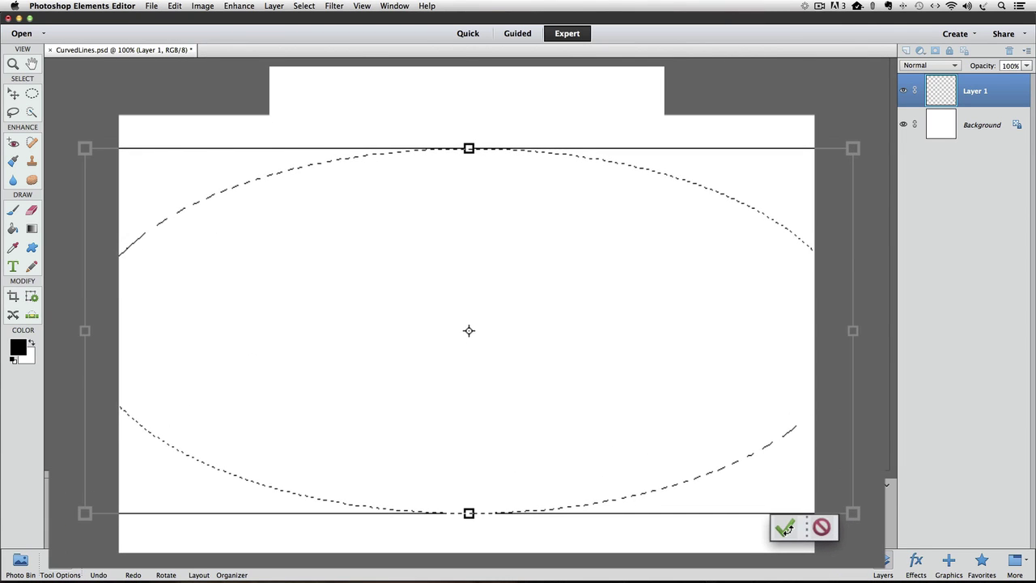
{"action": "left_click", "coordinate": [786, 529]}
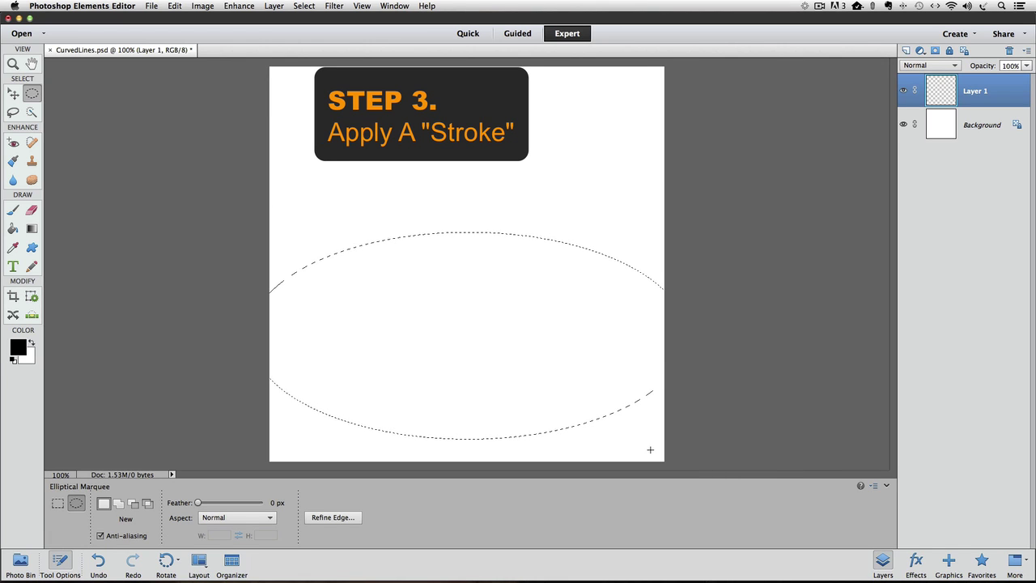
Step: Stroke the ellipse selection on Layer 1 with a 6 px black outline, then deselect
{"action": "left_click", "coordinate": [174, 6]}
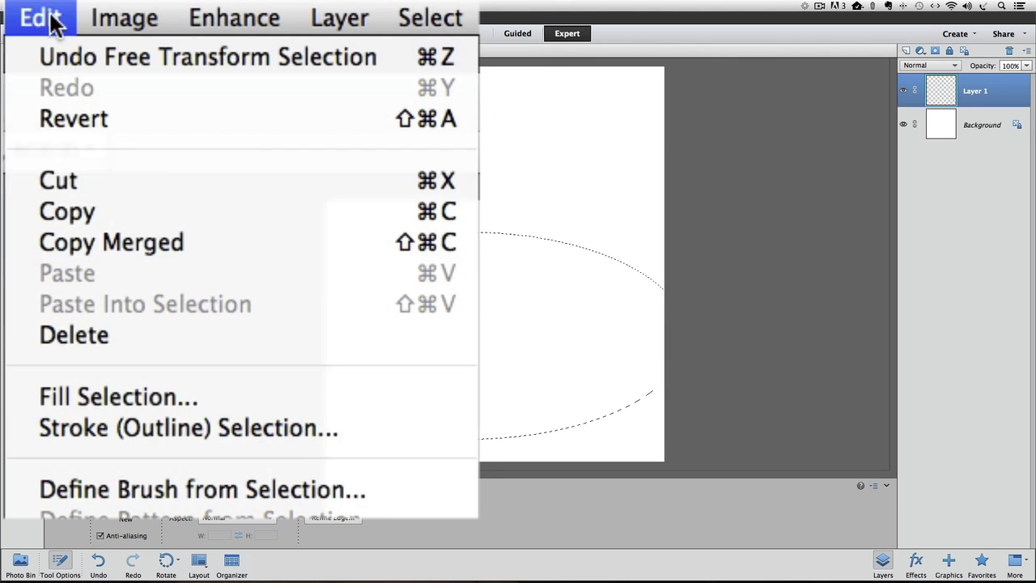
{"action": "left_click", "coordinate": [283, 432]}
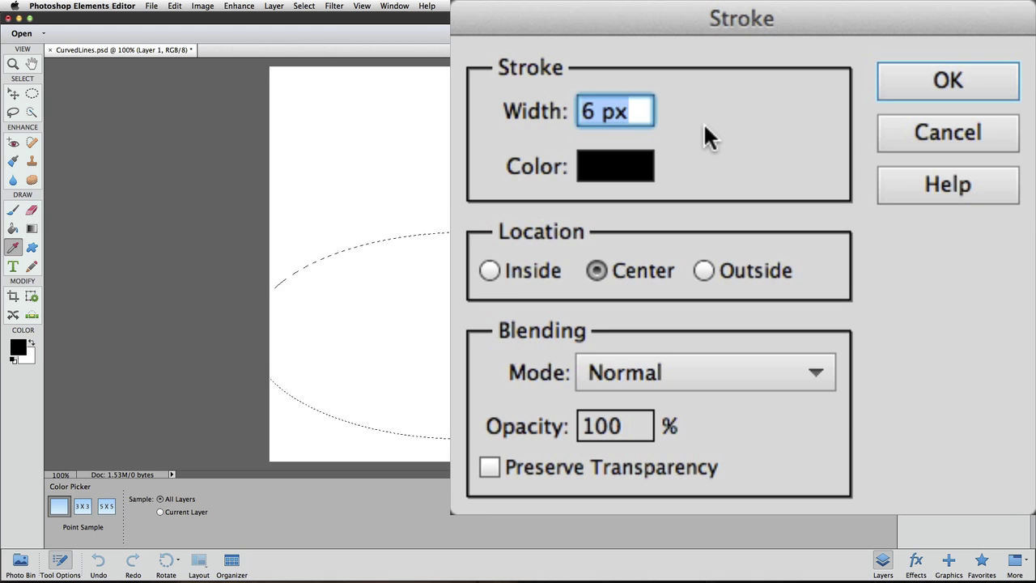
{"action": "left_click", "coordinate": [954, 87]}
{"action": "key", "text": "super+equal"}
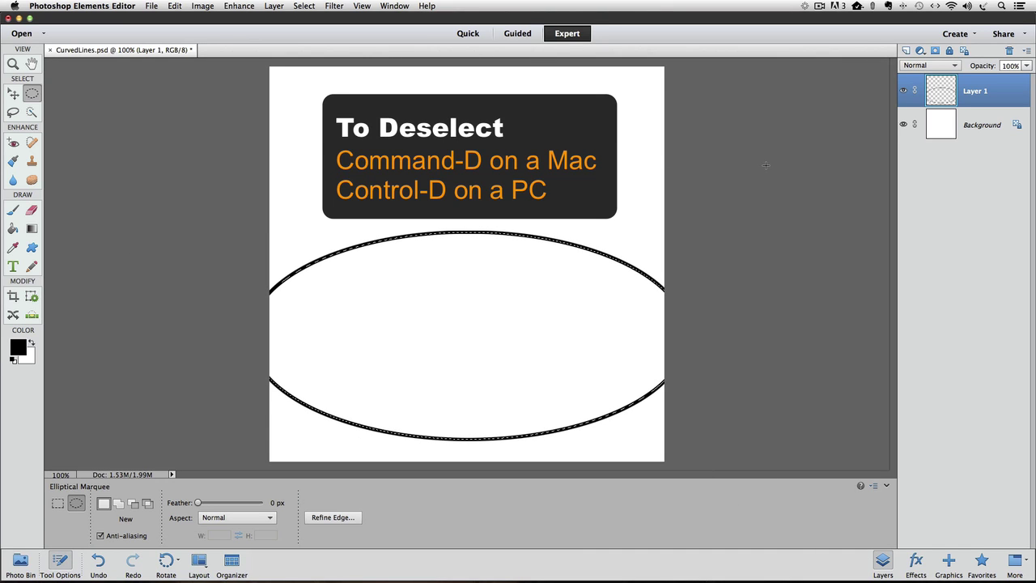
{"action": "key", "text": "super+d"}
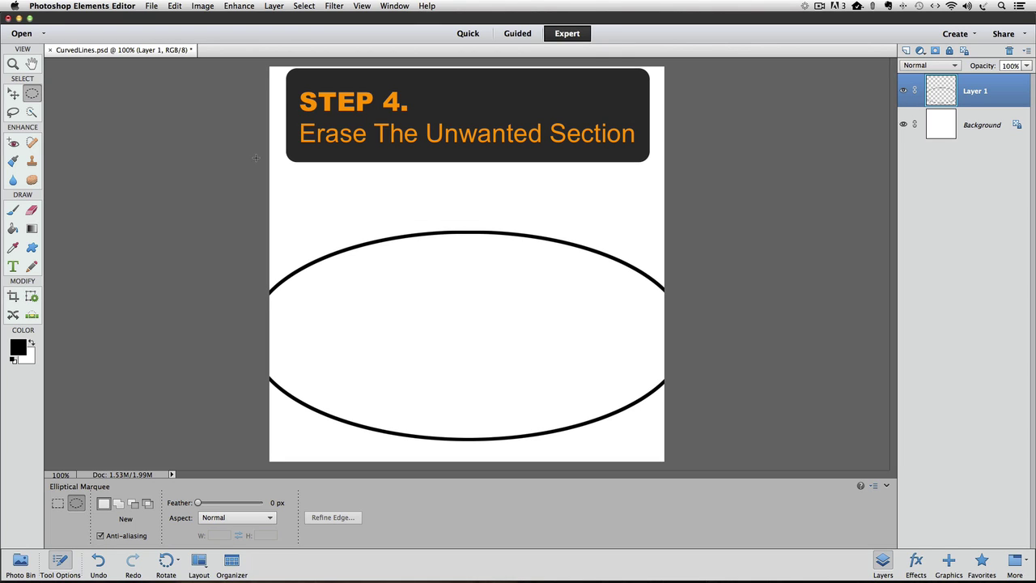
Step: Set the Eraser to 90 px and erase the ellipse's lower half, leaving the upper arc
{"action": "left_click", "coordinate": [32, 211]}
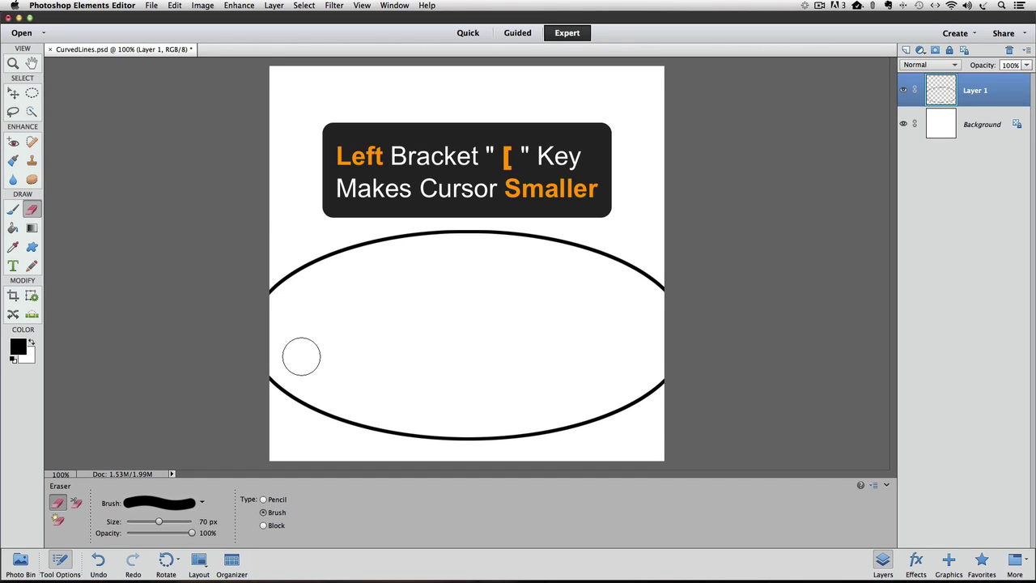
{"action": "key", "text": "bracketleft"}
{"action": "key", "text": "bracketleft"}
{"action": "key", "text": "bracketleft"}
{"action": "key", "text": "bracketleft"}
{"action": "key", "text": "bracketleft"}
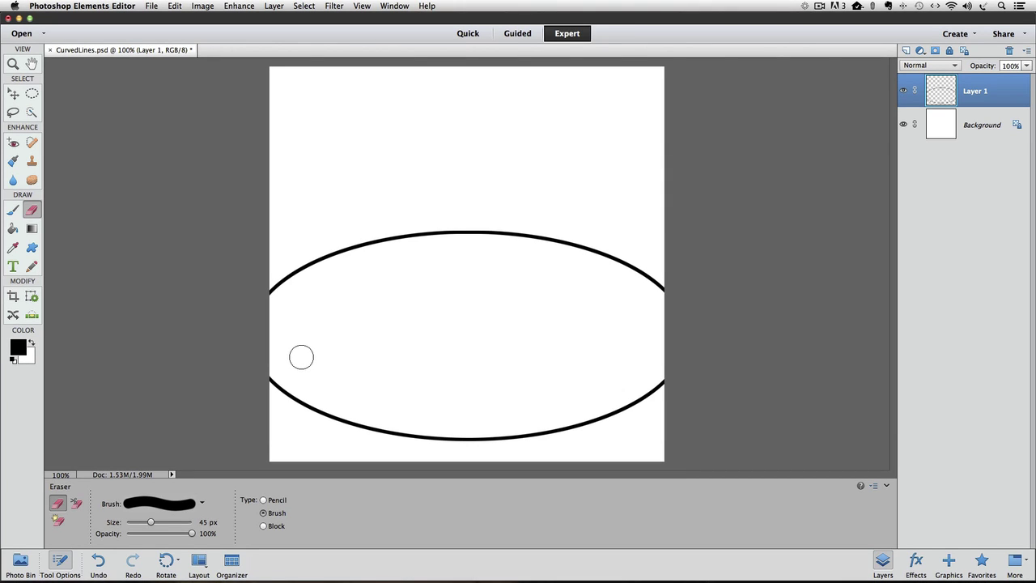
{"action": "key", "text": "bracketright"}
{"action": "key", "text": "bracketright"}
{"action": "key", "text": "bracketright"}
{"action": "key", "text": "bracketright"}
{"action": "key", "text": "bracketright"}
{"action": "key", "text": "bracketright"}
{"action": "key", "text": "bracketright"}
{"action": "key", "text": "bracketright"}
{"action": "key", "text": "bracketright"}
{"action": "mouse_move", "coordinate": [254, 365]}
{"action": "left_mouse_down"}
{"action": "mouse_move", "coordinate": [303, 413]}
{"action": "mouse_move", "coordinate": [397, 435]}
{"action": "mouse_move", "coordinate": [523, 435]}
{"action": "mouse_move", "coordinate": [620, 402]}
{"action": "mouse_move", "coordinate": [672, 366]}
{"action": "left_mouse_up"}
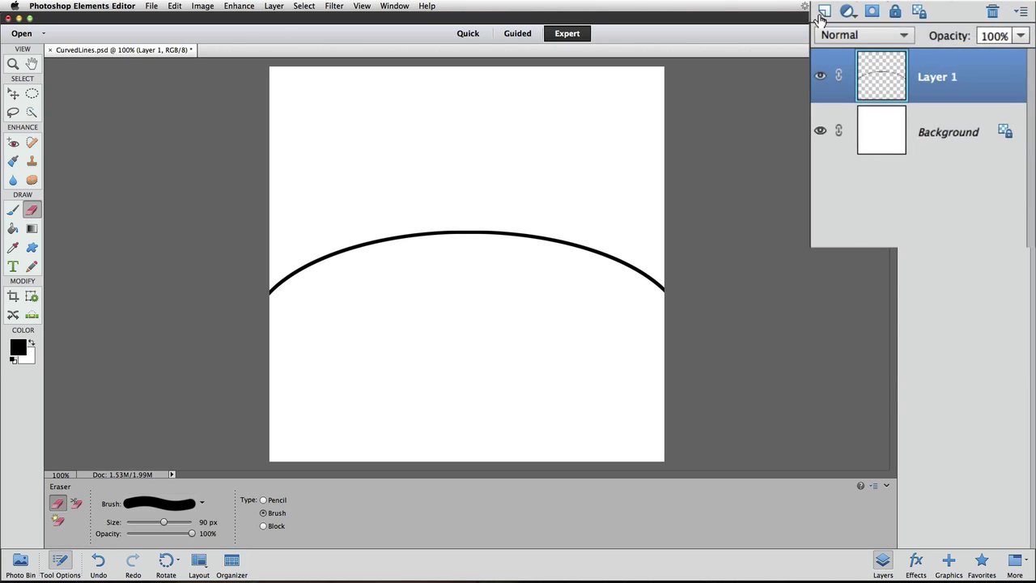
Step: Add Layer 2 and select a smaller ellipse overlapping the arc's upper right
{"action": "left_click", "coordinate": [906, 51]}
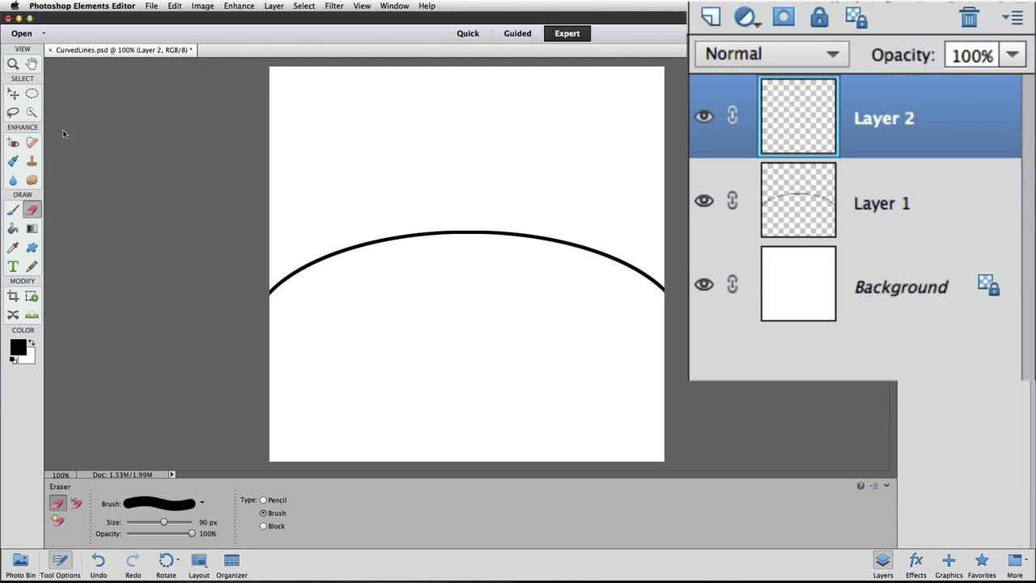
{"action": "left_click", "coordinate": [32, 94]}
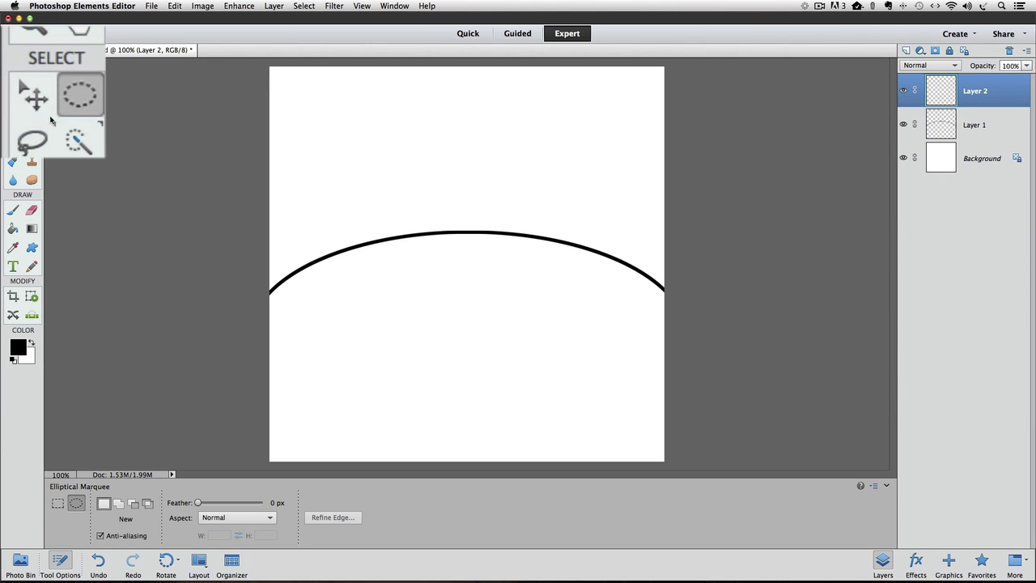
{"action": "left_click_drag", "start_coordinate": [560, 242], "coordinate": [689, 302]}
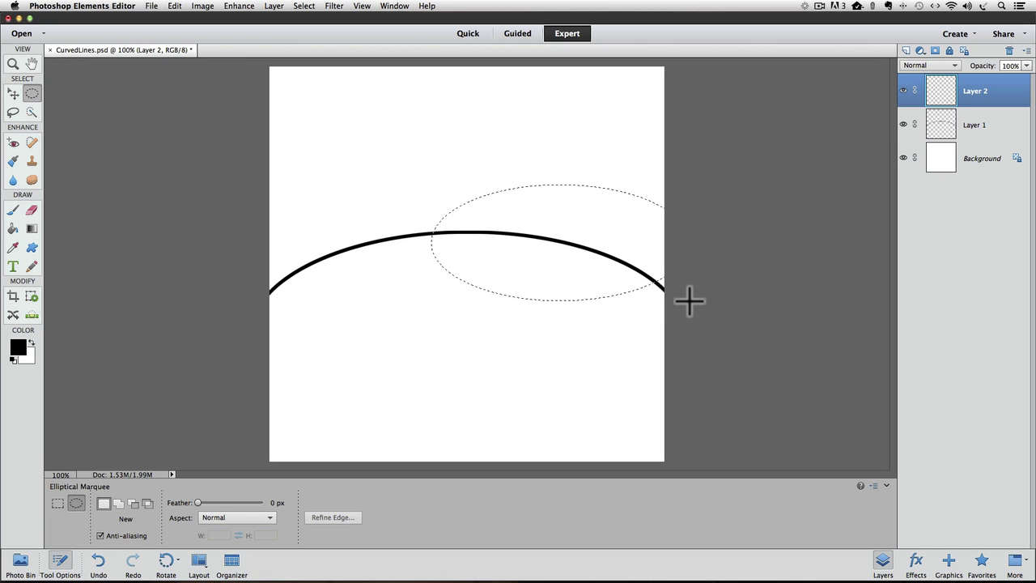
Step: Stroke the smaller ellipse in black, deselect, and erase its lower-left portion
{"action": "left_click", "coordinate": [174, 5]}
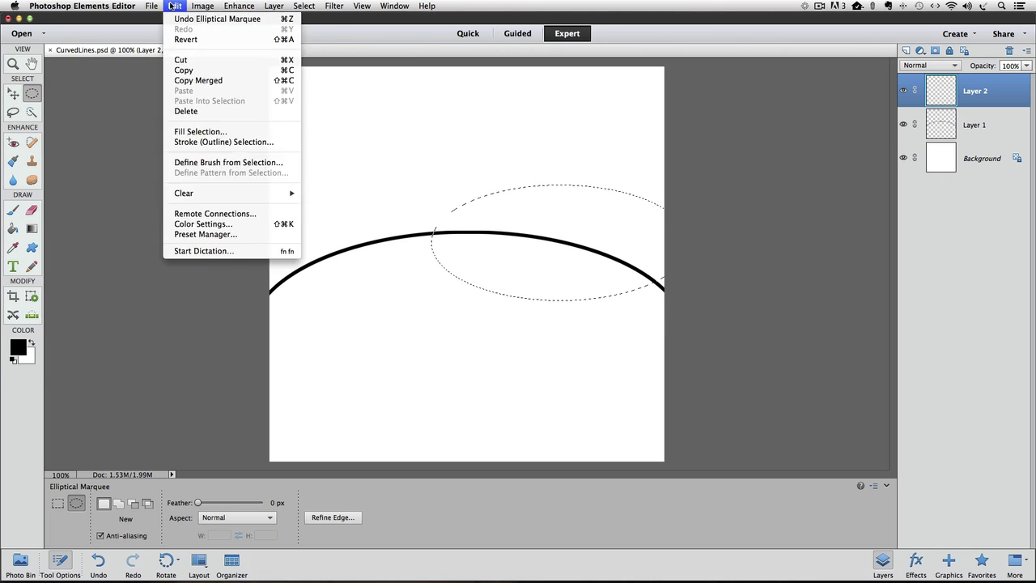
{"action": "left_click", "coordinate": [199, 359]}
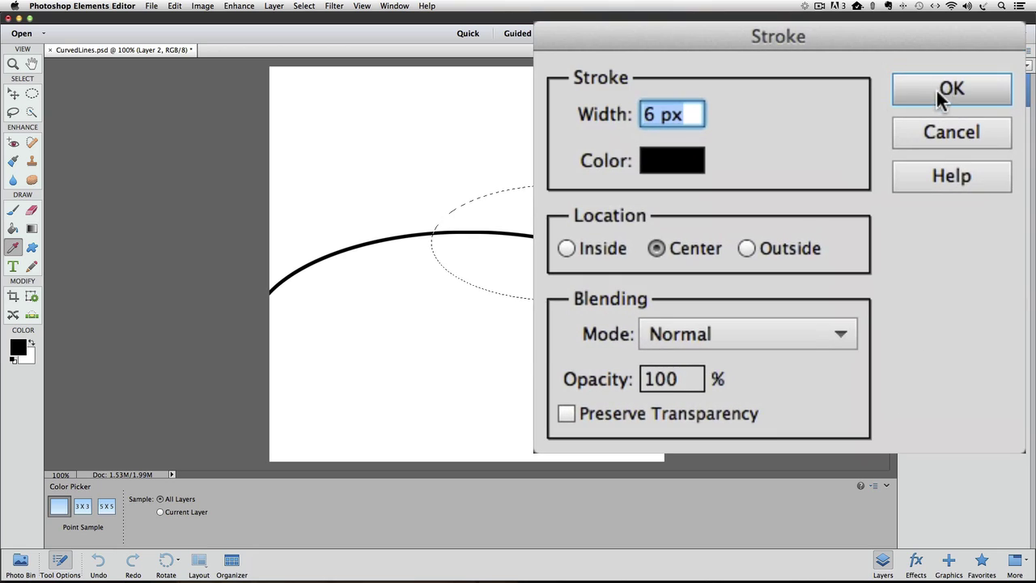
{"action": "left_click", "coordinate": [936, 88]}
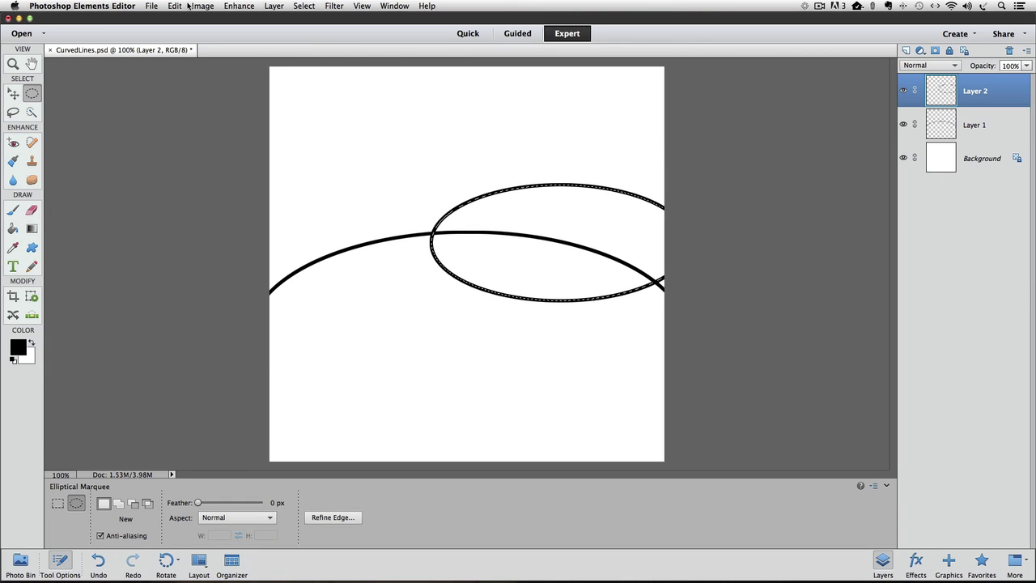
{"action": "key", "text": "super+d"}
{"action": "left_click", "coordinate": [31, 212]}
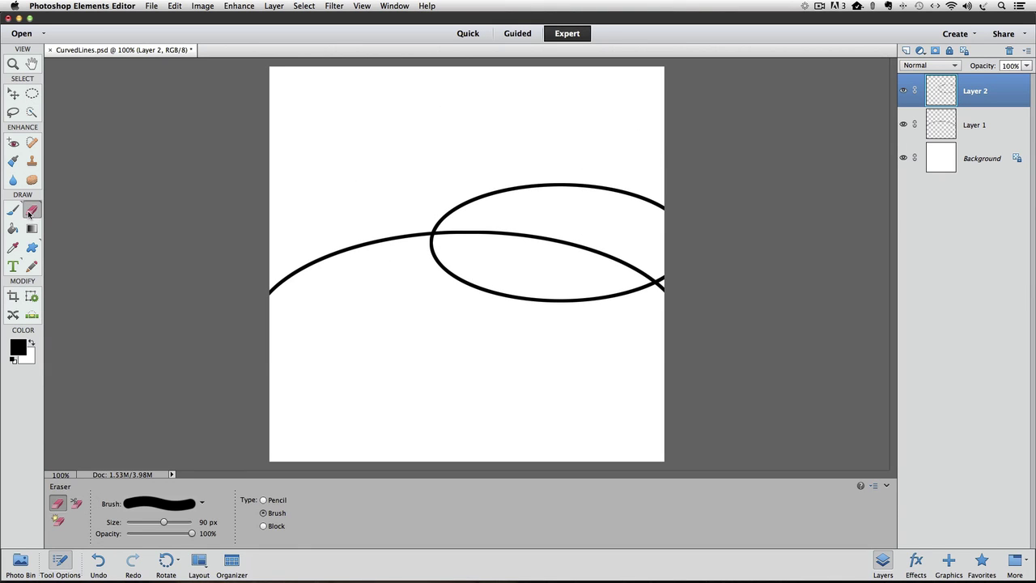
{"action": "mouse_move", "coordinate": [284, 261]}
{"action": "left_mouse_down"}
{"action": "mouse_move", "coordinate": [359, 327]}
{"action": "mouse_move", "coordinate": [490, 359]}
{"action": "mouse_move", "coordinate": [794, 368]}
{"action": "mouse_move", "coordinate": [900, 353]}
{"action": "mouse_move", "coordinate": [918, 268]}
{"action": "mouse_move", "coordinate": [894, 280]}
{"action": "mouse_move", "coordinate": [867, 273]}
{"action": "left_mouse_up"}
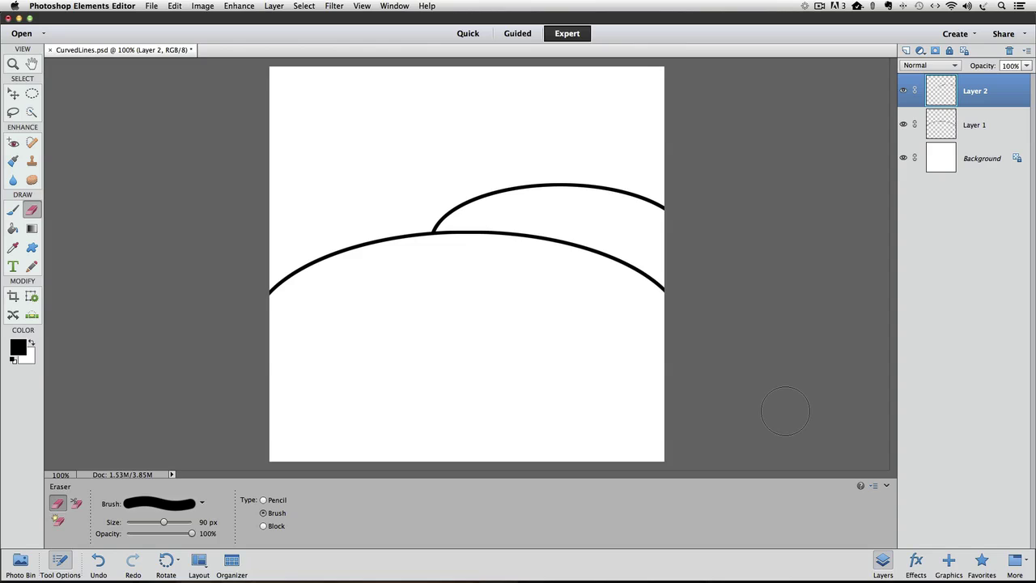
Step: Select Layer 1 and Layer 2 together and delete them
{"action": "left_click", "coordinate": [972, 127], "text": "shift"}
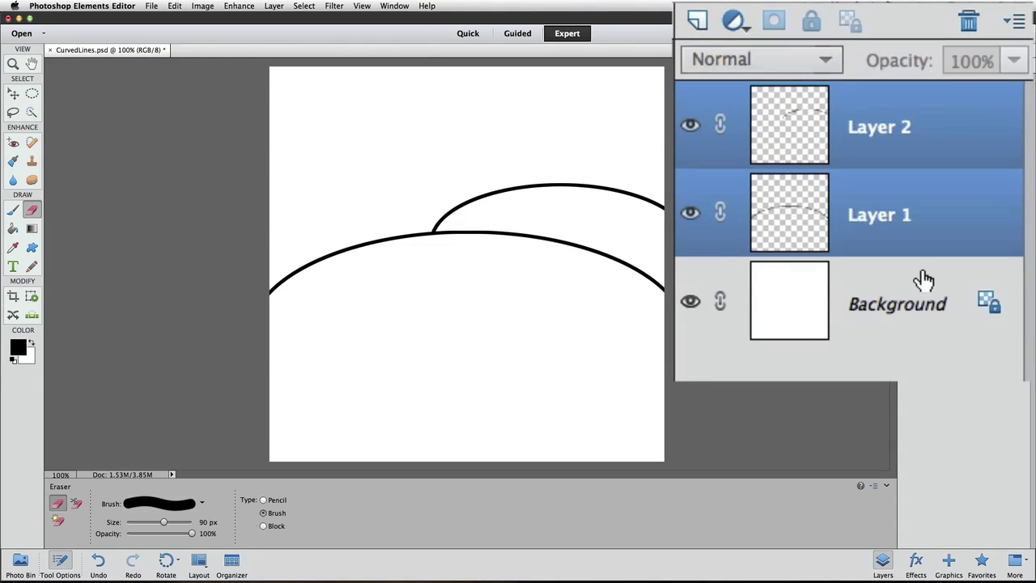
{"action": "left_click", "coordinate": [970, 25]}
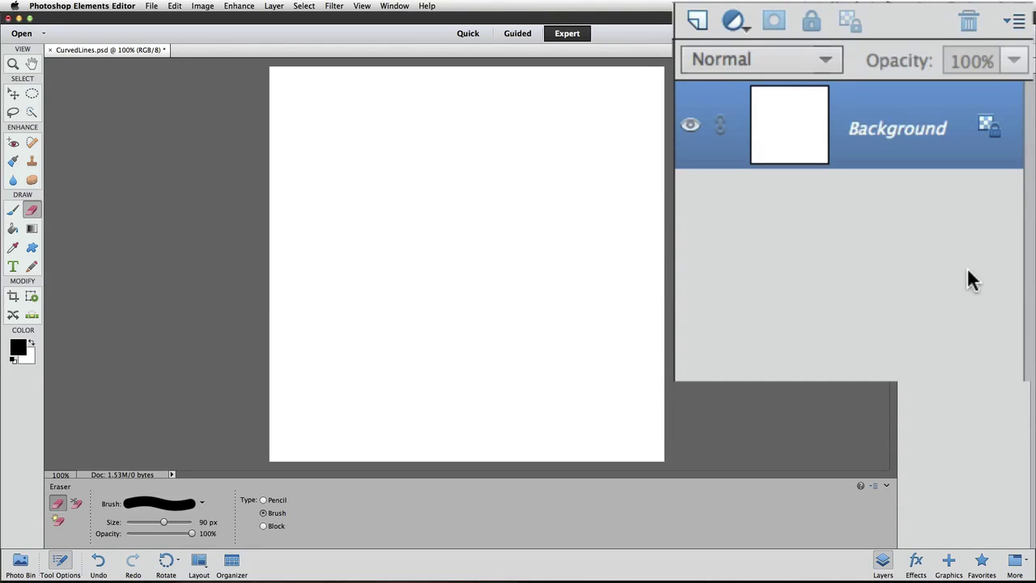
Step: Add a fresh Layer 1, select the Brush, and set the foreground colour to red ff0000
{"action": "left_click", "coordinate": [906, 50]}
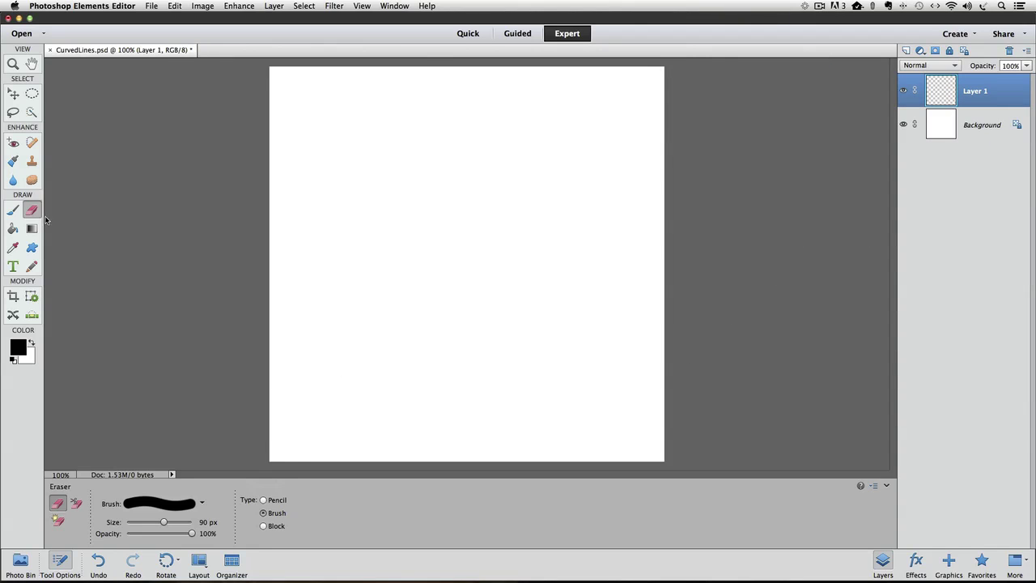
{"action": "left_click", "coordinate": [12, 210]}
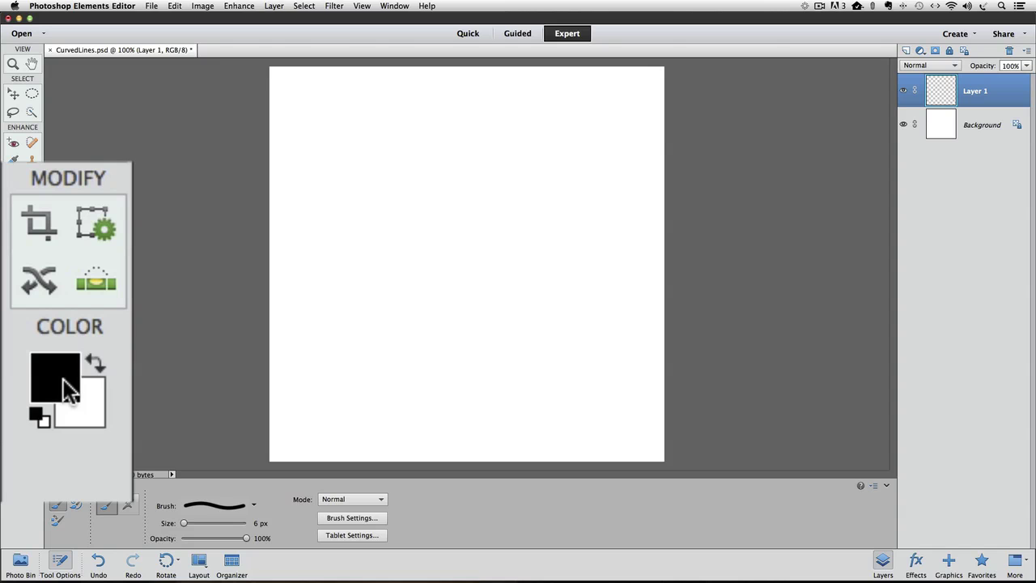
{"action": "left_click", "coordinate": [20, 347]}
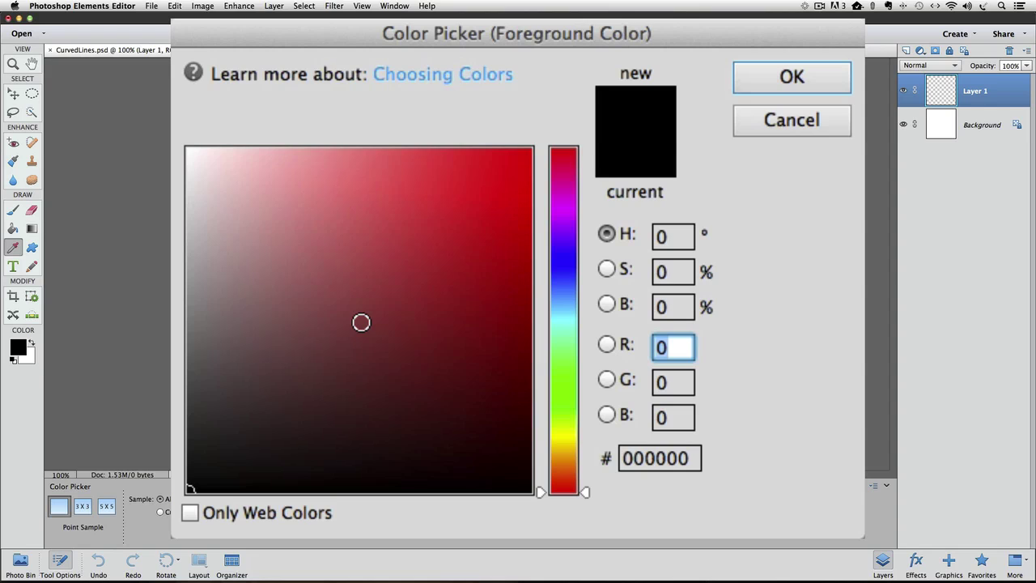
{"action": "left_click_drag", "start_coordinate": [361, 322], "coordinate": [554, 122]}
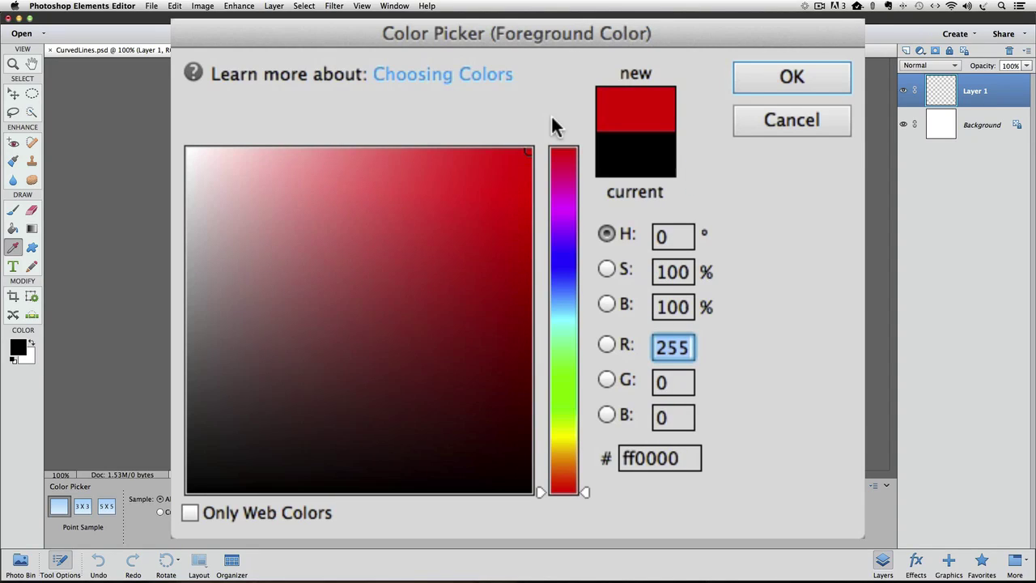
{"action": "left_click", "coordinate": [791, 77]}
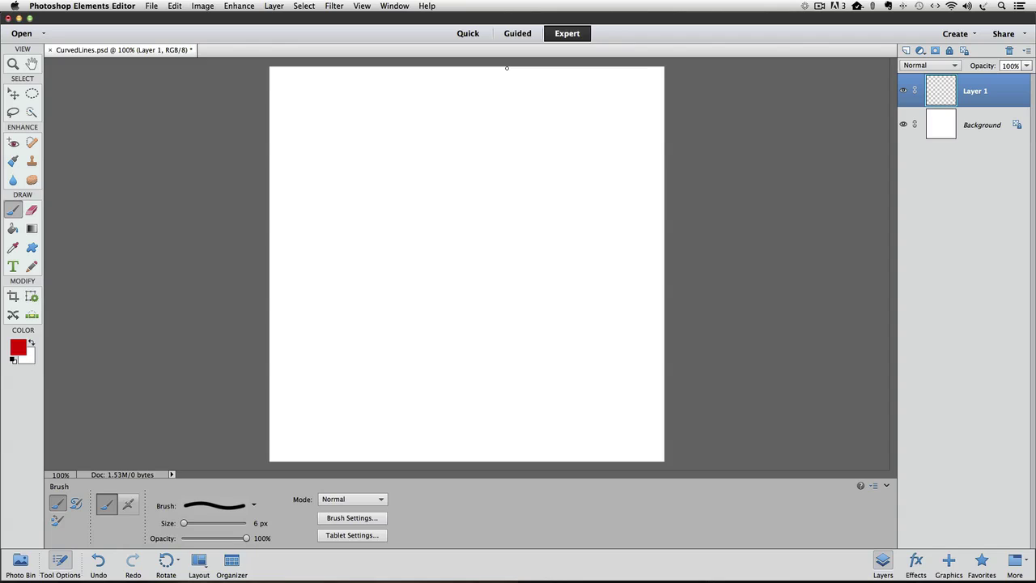
Step: Brush a red freehand S-curve from the top edge of Layer 1 down to the bottom edge
{"action": "mouse_move", "coordinate": [506, 67]}
{"action": "left_mouse_down"}
{"action": "mouse_move", "coordinate": [454, 79]}
{"action": "mouse_move", "coordinate": [421, 142]}
{"action": "mouse_move", "coordinate": [433, 186]}
{"action": "mouse_move", "coordinate": [509, 265]}
{"action": "mouse_move", "coordinate": [521, 304]}
{"action": "mouse_move", "coordinate": [496, 362]}
{"action": "mouse_move", "coordinate": [421, 459]}
{"action": "left_mouse_up"}
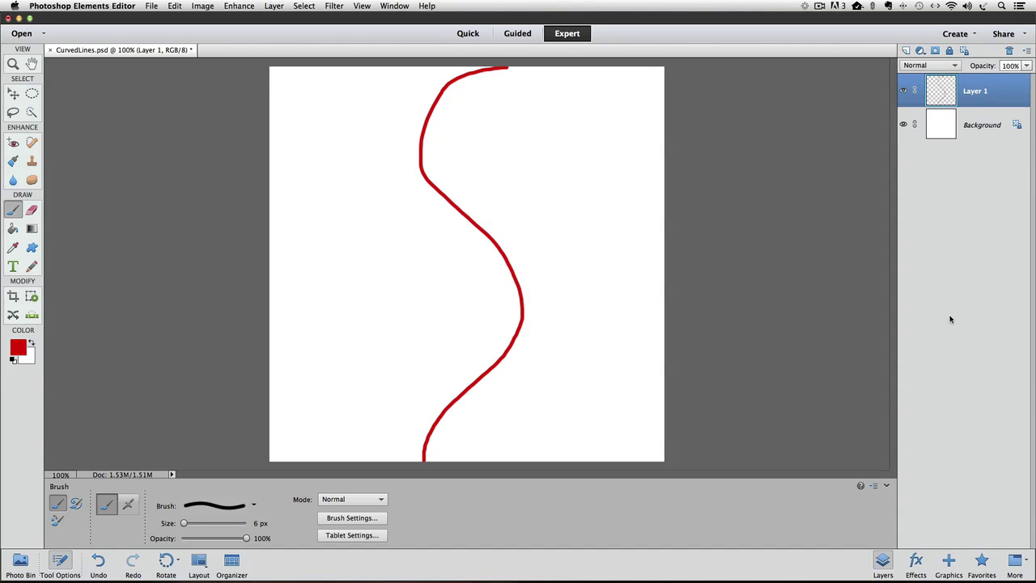
Step: On new Layer 2, stroke a black outline around an elliptical selection at the red curve's top bend
{"action": "left_click", "coordinate": [906, 51]}
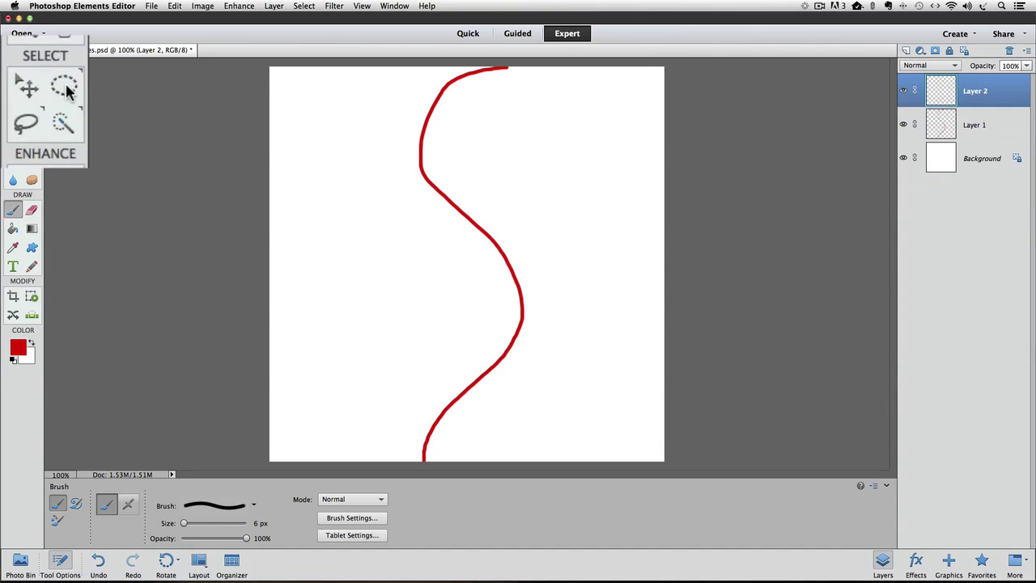
{"action": "left_click", "coordinate": [33, 131]}
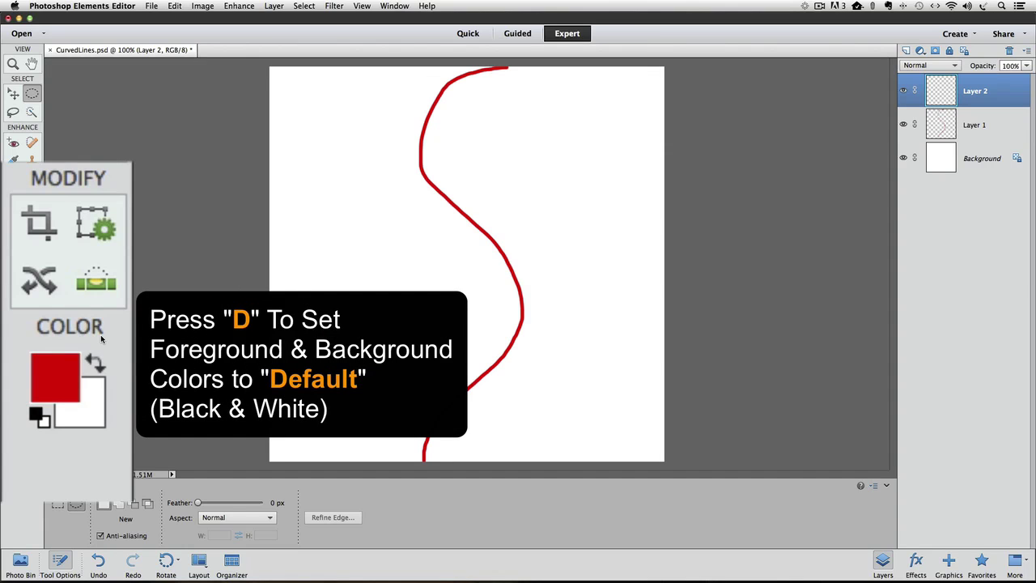
{"action": "key", "text": "d"}
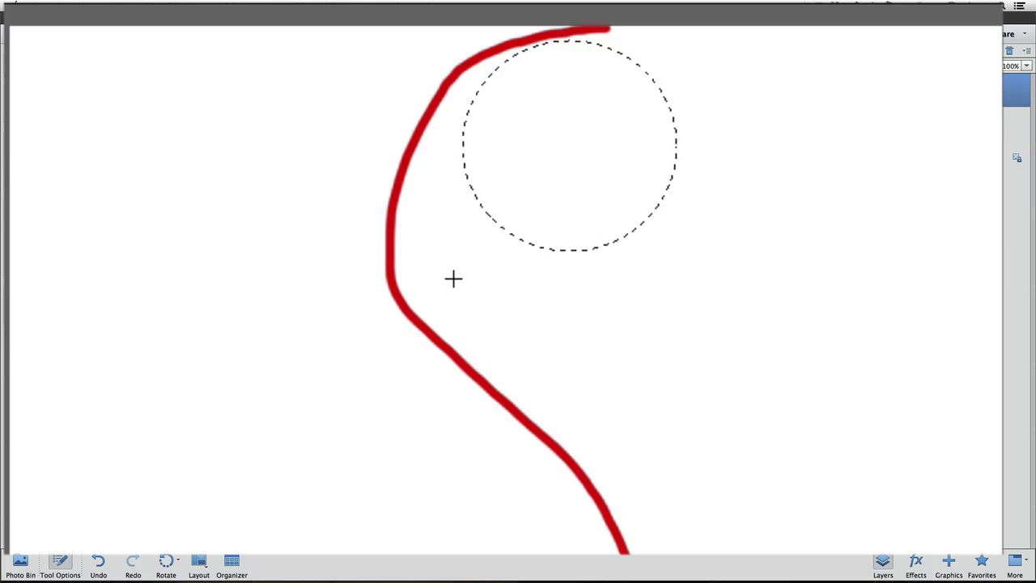
{"action": "mouse_move", "coordinate": [453, 278]}
{"action": "left_mouse_down"}
{"action": "mouse_move", "coordinate": [389, 407]}
{"action": "mouse_move", "coordinate": [403, 372]}
{"action": "mouse_move", "coordinate": [418, 378]}
{"action": "mouse_move", "coordinate": [381, 397]}
{"action": "mouse_move", "coordinate": [402, 402]}
{"action": "mouse_move", "coordinate": [393, 426]}
{"action": "mouse_move", "coordinate": [406, 391]}
{"action": "mouse_move", "coordinate": [405, 410]}
{"action": "mouse_move", "coordinate": [389, 416]}
{"action": "left_mouse_up"}
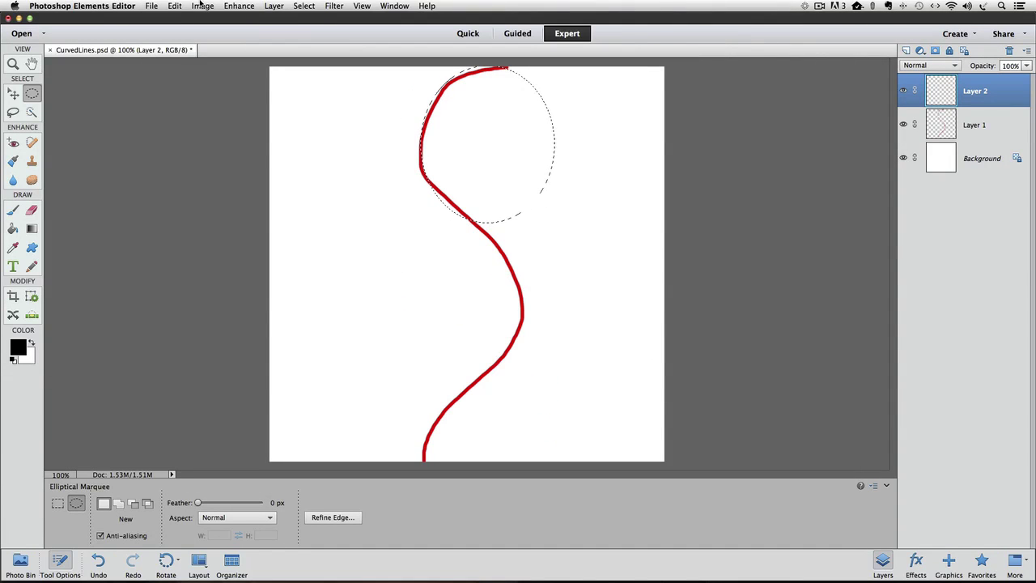
{"action": "left_click", "coordinate": [102, 12]}
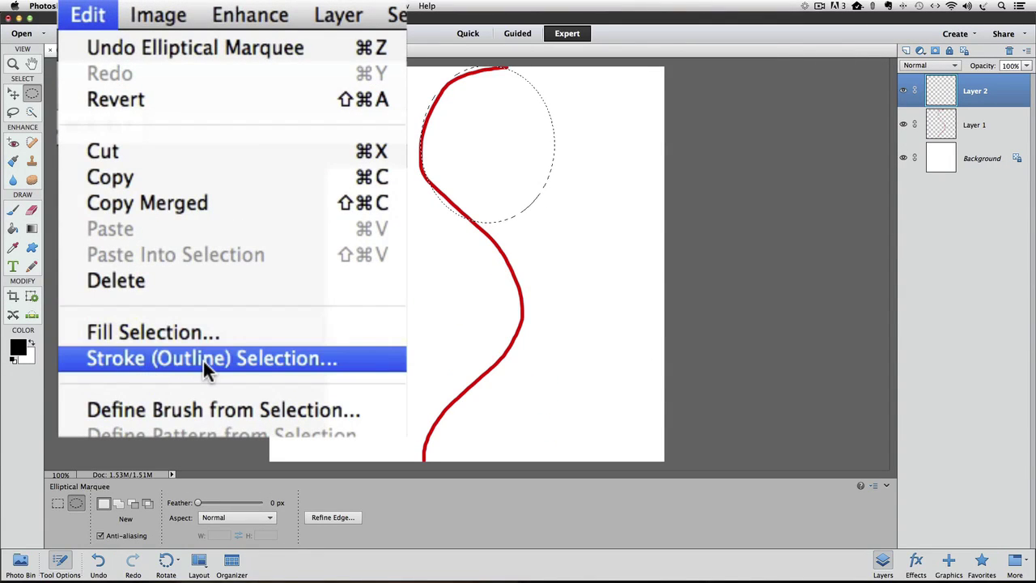
{"action": "left_click", "coordinate": [202, 322]}
{"action": "left_click", "coordinate": [848, 179]}
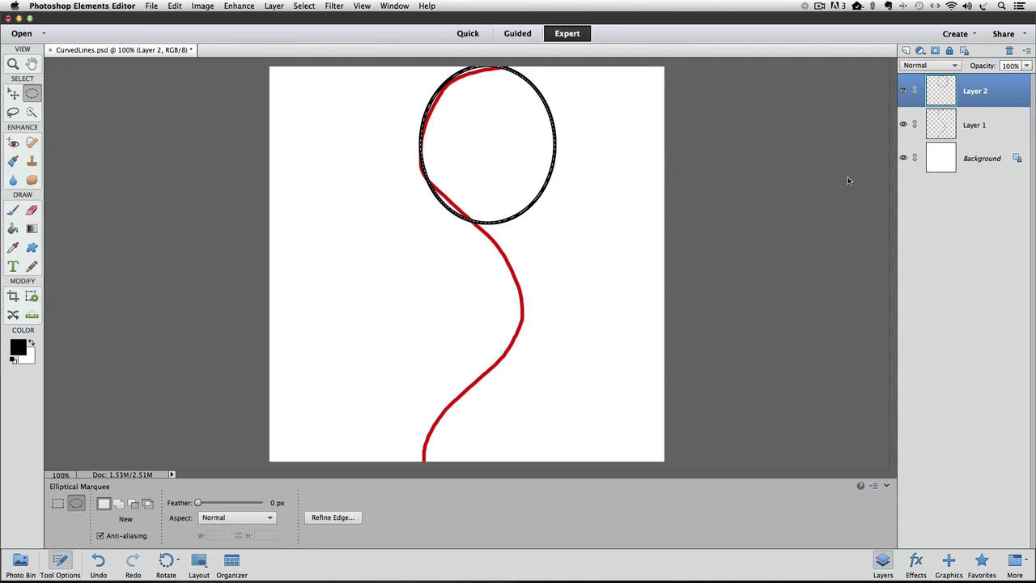
{"action": "key", "text": "super+d"}
Step: On new Layer 3, select a larger circle around the curve's middle bend and stroke it in black
{"action": "left_click", "coordinate": [906, 51]}
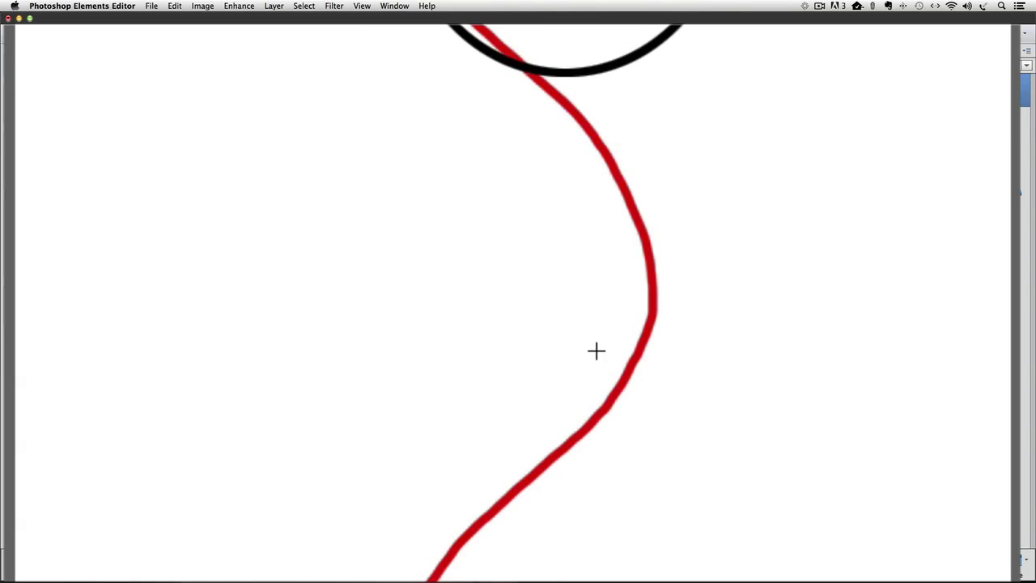
{"action": "left_click_drag", "start_coordinate": [596, 351], "coordinate": [645, 523]}
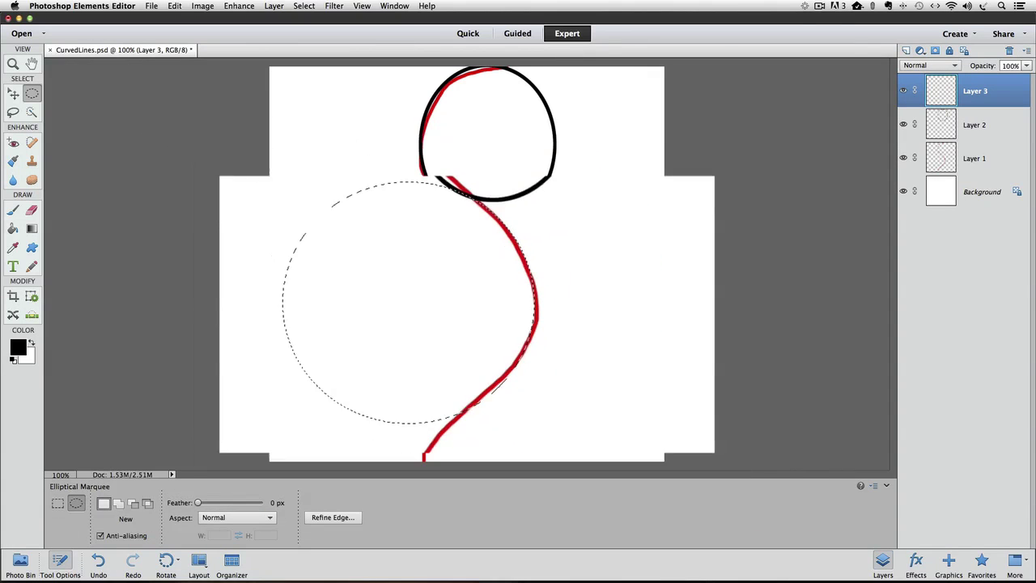
{"action": "left_click", "coordinate": [181, 6]}
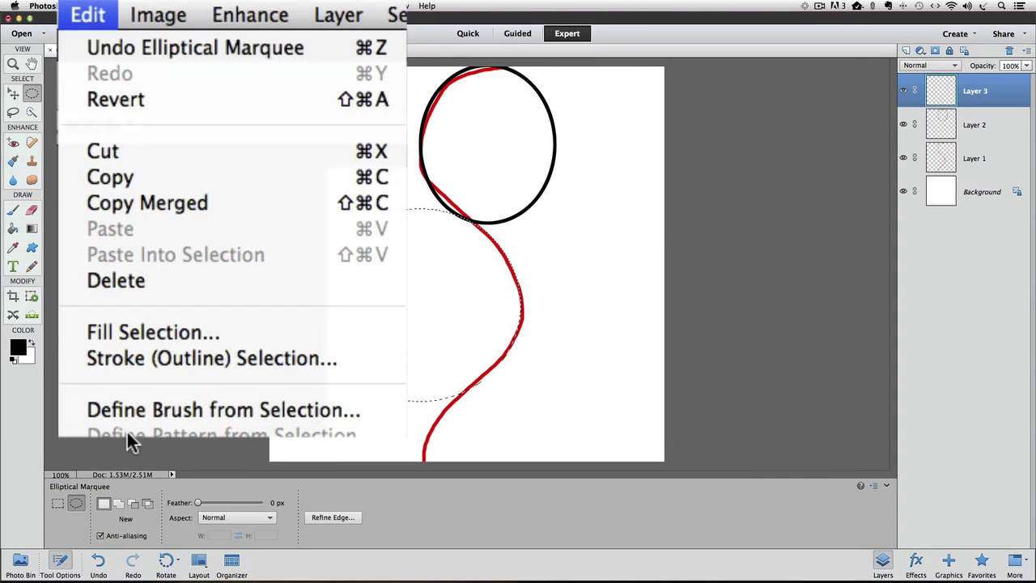
{"action": "left_click", "coordinate": [193, 357]}
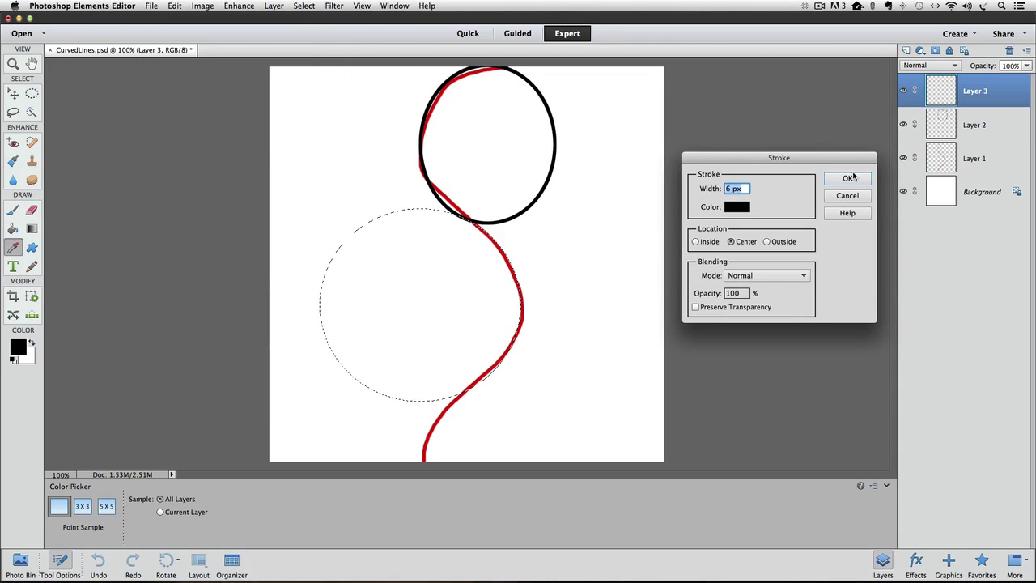
{"action": "left_click", "coordinate": [848, 178]}
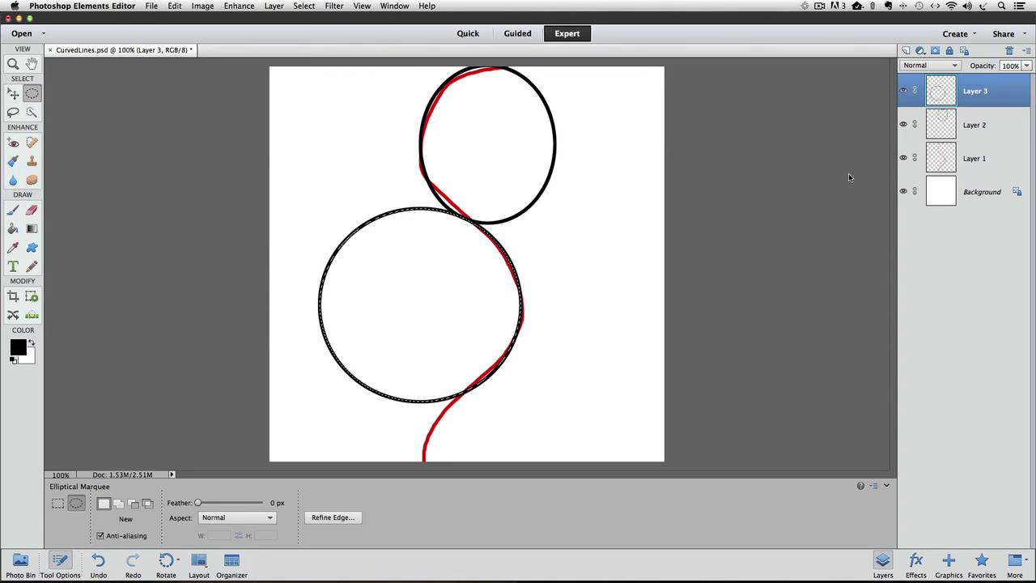
{"action": "key", "text": "super+d"}
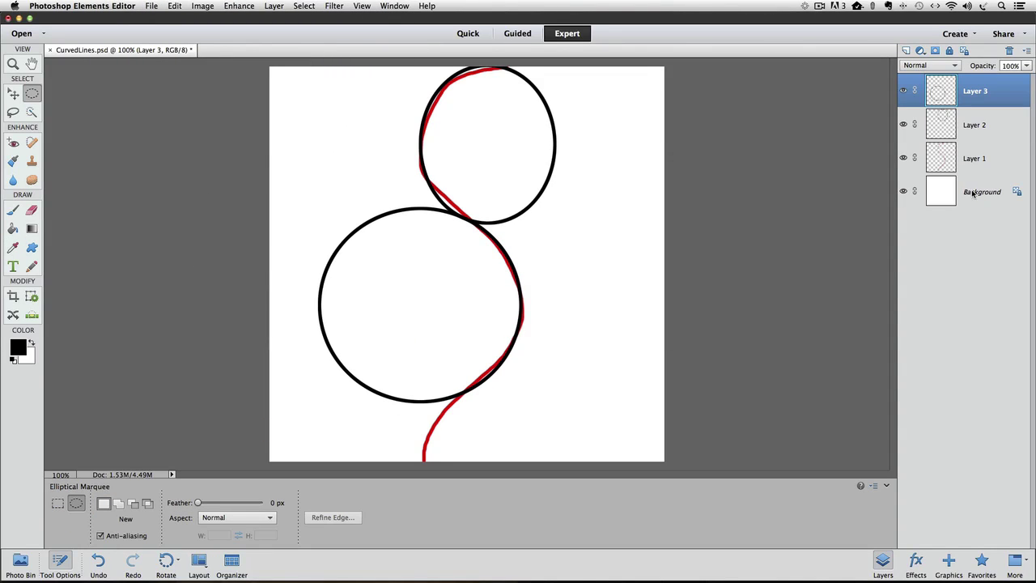
Step: On new Layer 4, select a circle at the curve's bottom bend and stroke it in black
{"action": "left_click", "coordinate": [905, 50]}
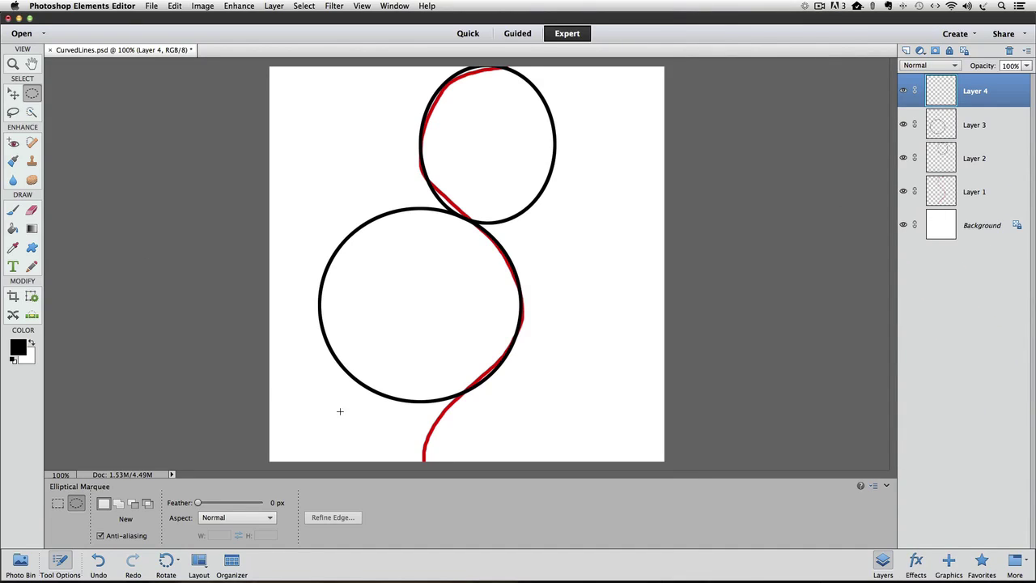
{"action": "left_click_drag", "start_coordinate": [424, 386], "coordinate": [534, 498]}
{"action": "left_click", "coordinate": [174, 5]}
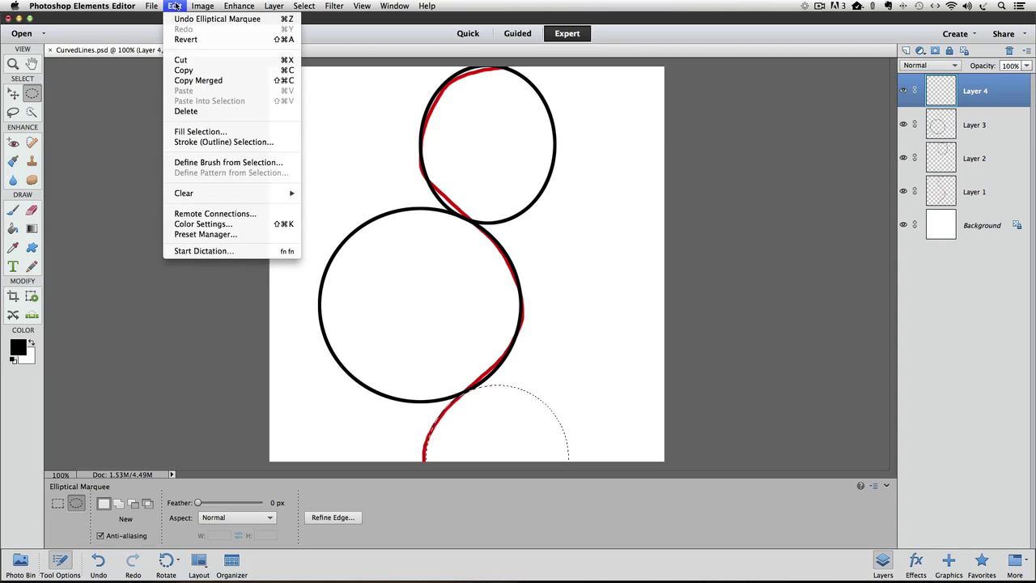
{"action": "left_click", "coordinate": [198, 142]}
{"action": "left_click", "coordinate": [850, 180]}
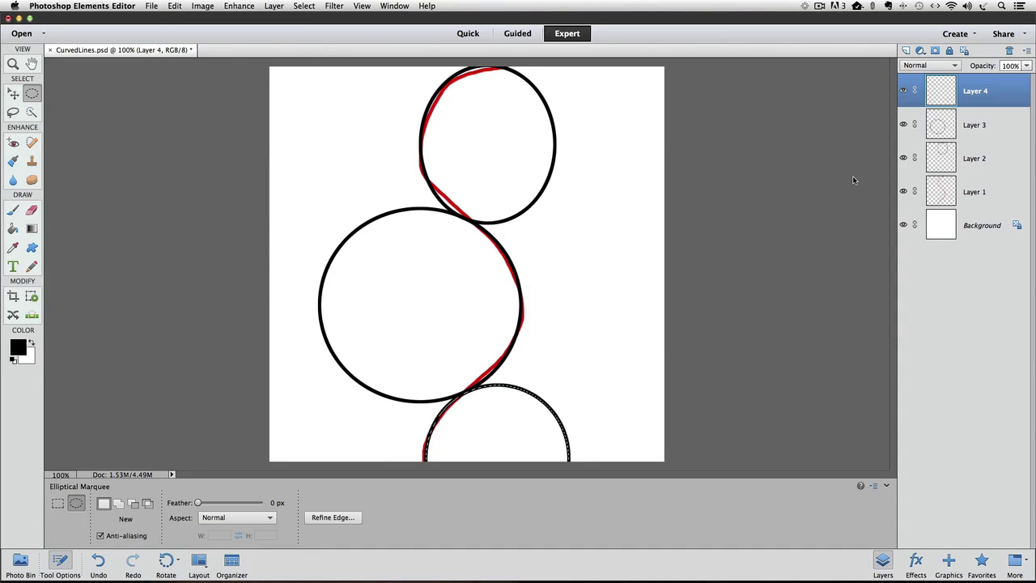
{"action": "key", "text": "super+d"}
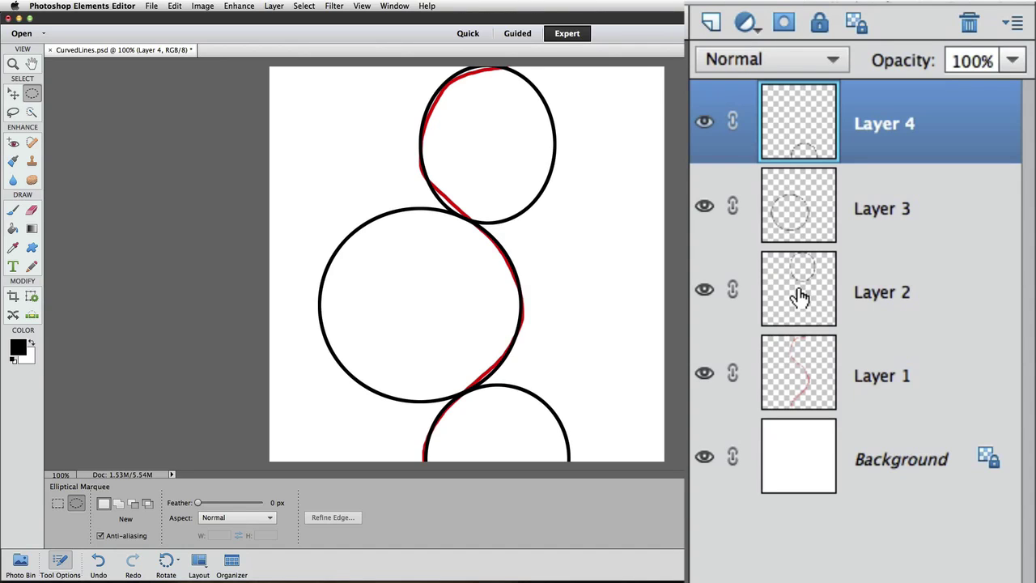
Step: Erase the right side of the top circle on Layer 2
{"action": "left_click", "coordinate": [805, 288]}
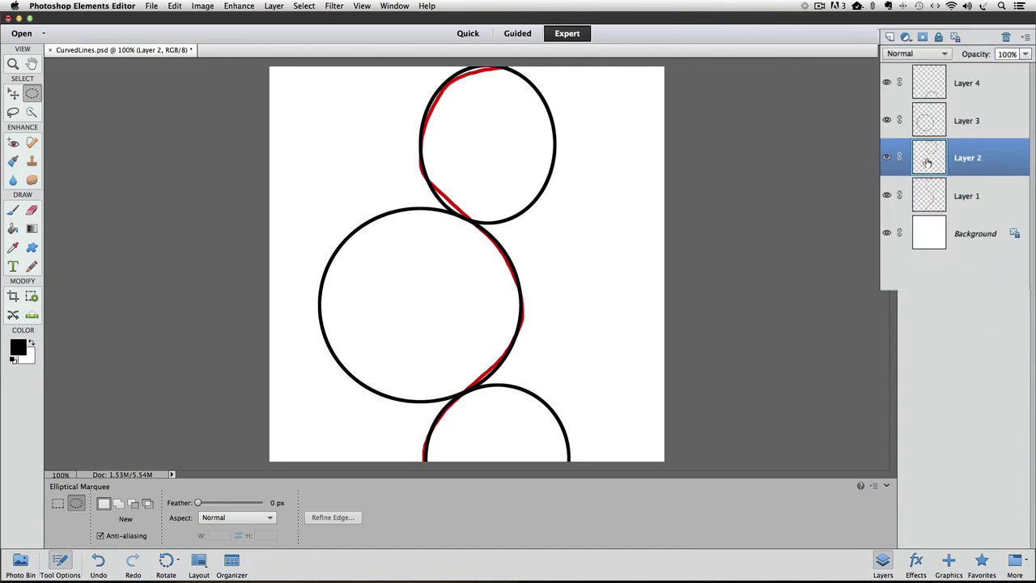
{"action": "left_click", "coordinate": [32, 212]}
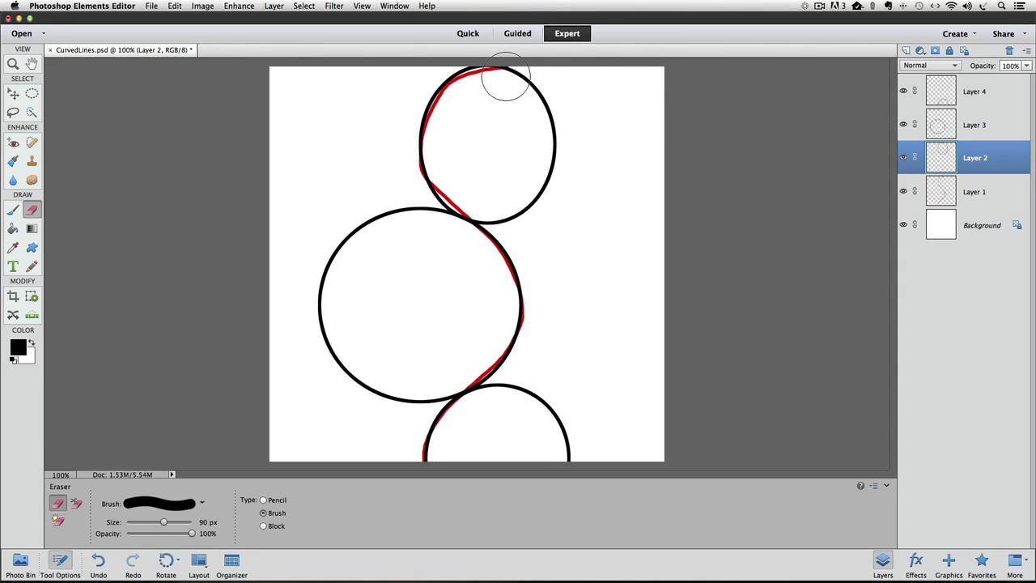
{"action": "mouse_move", "coordinate": [509, 81]}
{"action": "left_mouse_down"}
{"action": "mouse_move", "coordinate": [540, 107]}
{"action": "mouse_move", "coordinate": [547, 146]}
{"action": "mouse_move", "coordinate": [533, 191]}
{"action": "mouse_move", "coordinate": [487, 203]}
{"action": "mouse_move", "coordinate": [534, 202]}
{"action": "left_mouse_up"}
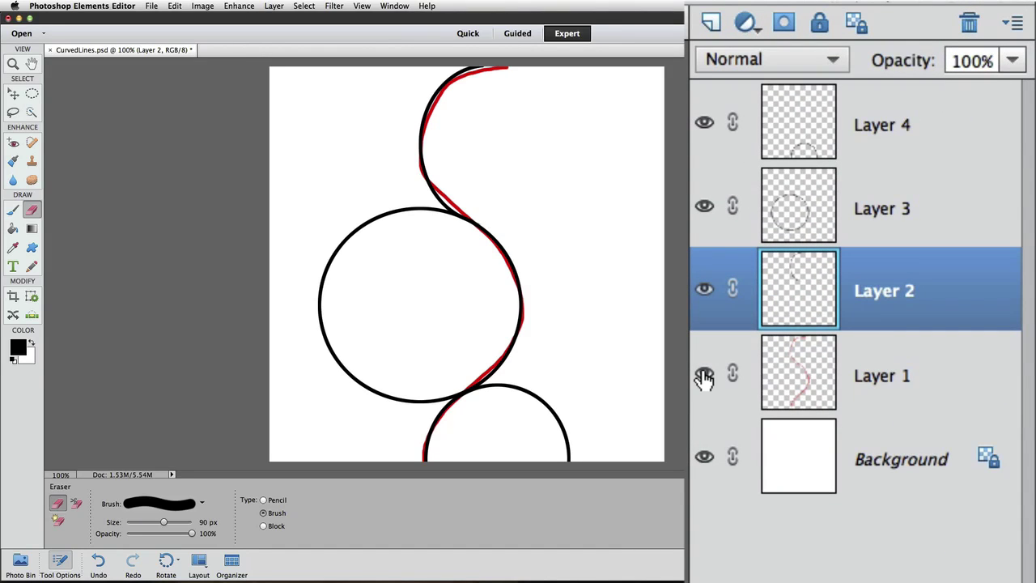
Step: Hide the red guide curve on Layer 1 and check the circle junction up close
{"action": "left_click", "coordinate": [905, 192]}
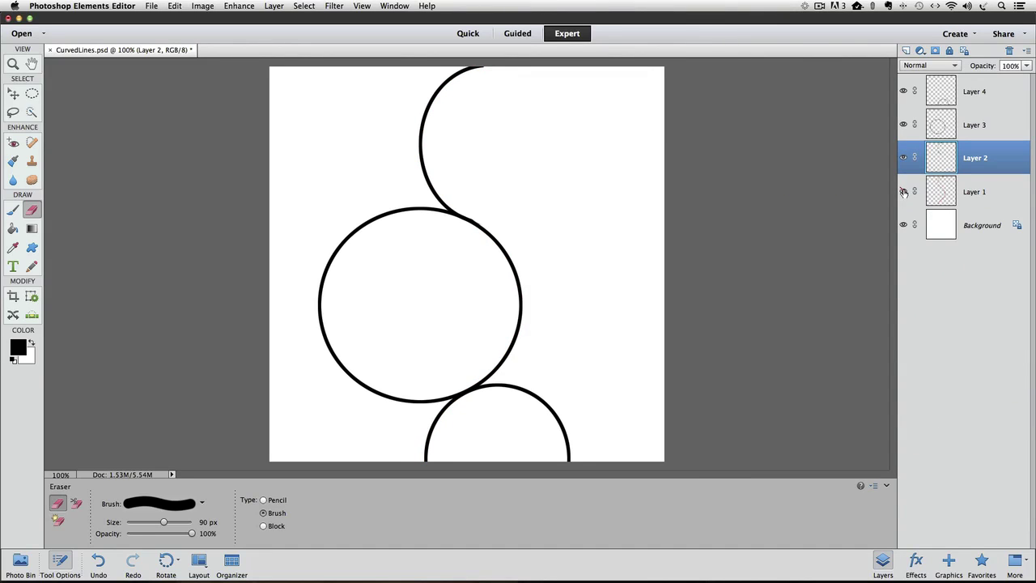
{"action": "left_click", "coordinate": [475, 224], "text": "super"}
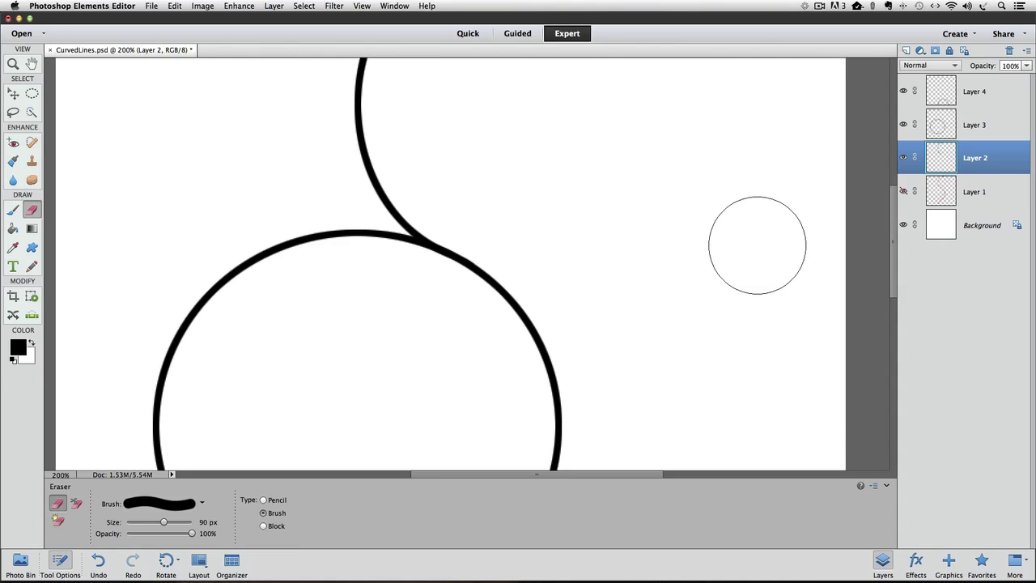
{"action": "key", "text": "super+minus"}
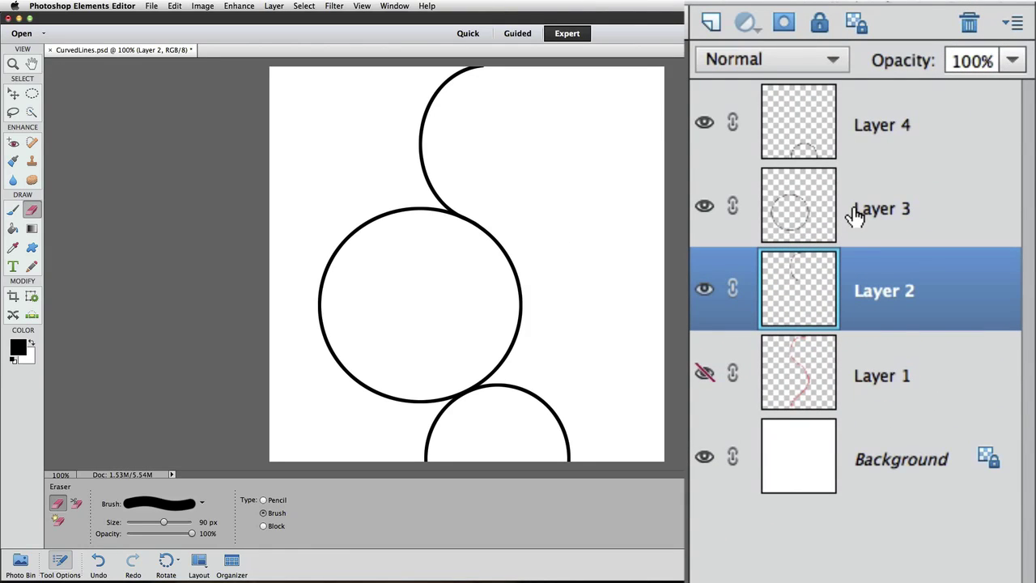
Step: Erase the top and left of Layer 3's circle, cleaning the leftover bump at the arc junction
{"action": "left_click", "coordinate": [856, 217]}
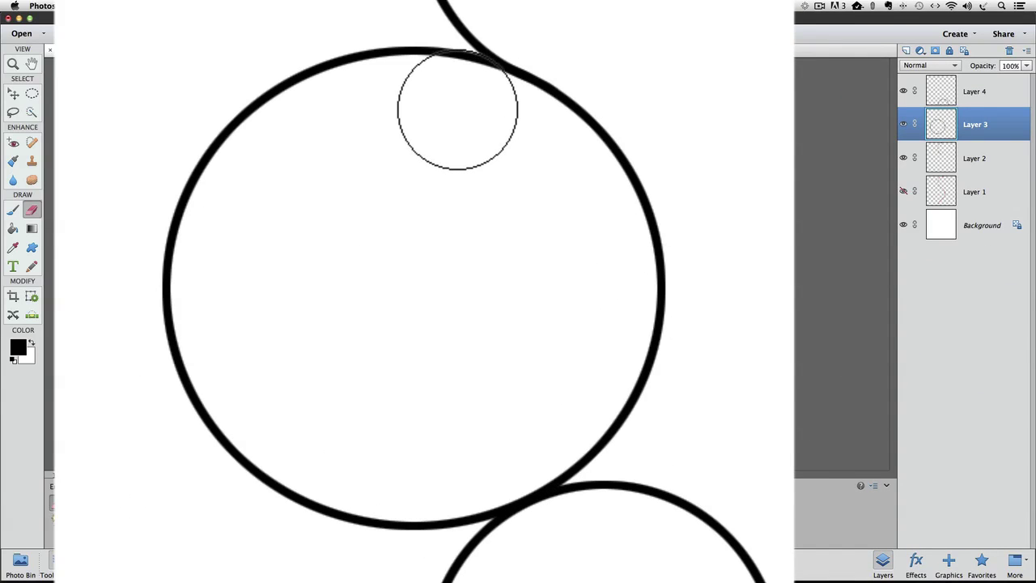
{"action": "mouse_move", "coordinate": [459, 110]}
{"action": "left_mouse_down"}
{"action": "mouse_move", "coordinate": [357, 89]}
{"action": "mouse_move", "coordinate": [424, 88]}
{"action": "mouse_move", "coordinate": [328, 86]}
{"action": "mouse_move", "coordinate": [255, 118]}
{"action": "mouse_move", "coordinate": [185, 257]}
{"action": "mouse_move", "coordinate": [212, 393]}
{"action": "mouse_move", "coordinate": [290, 468]}
{"action": "mouse_move", "coordinate": [402, 483]}
{"action": "left_mouse_up"}
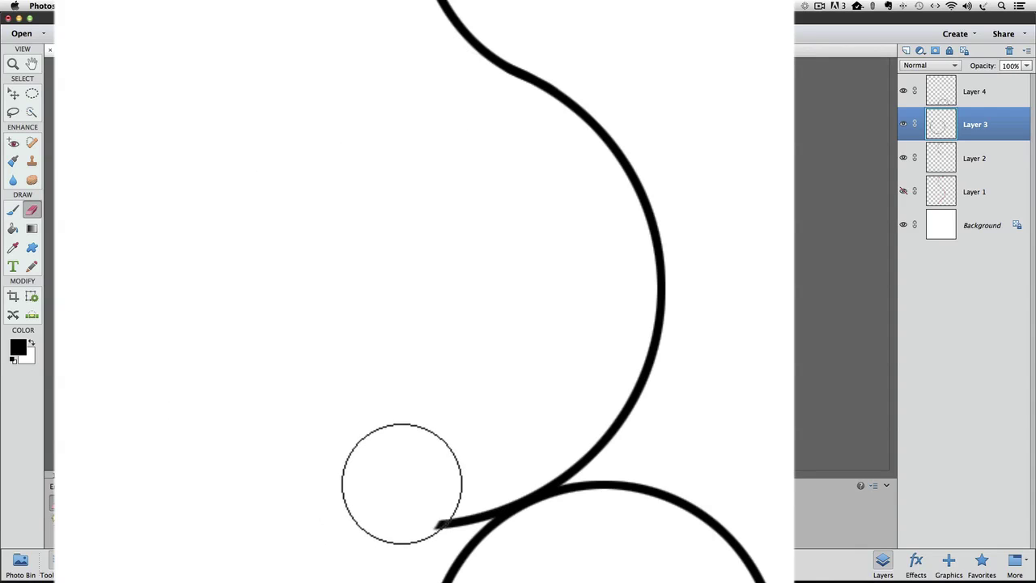
{"action": "left_click", "coordinate": [511, 518], "text": "super"}
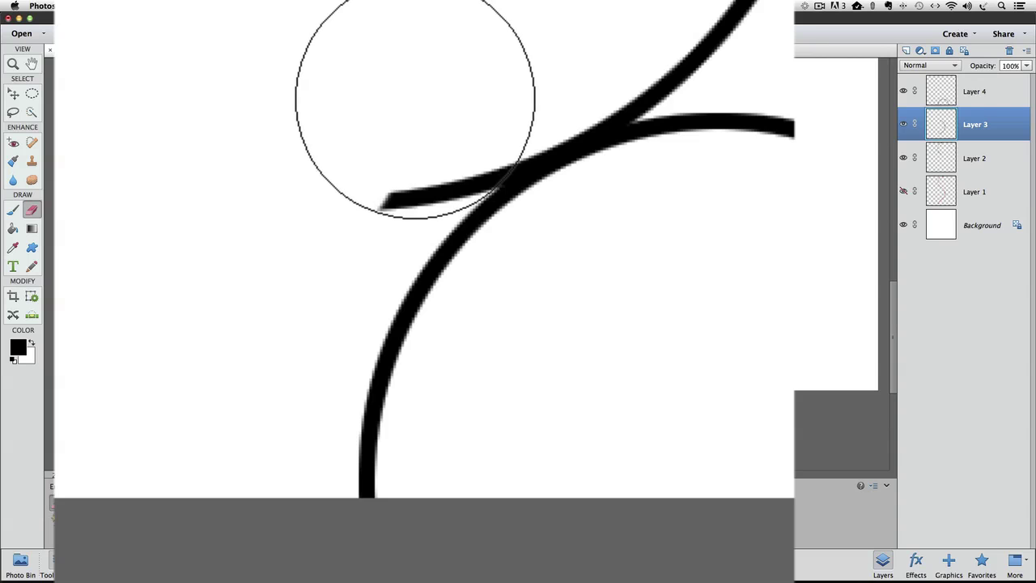
{"action": "left_click", "coordinate": [418, 91]}
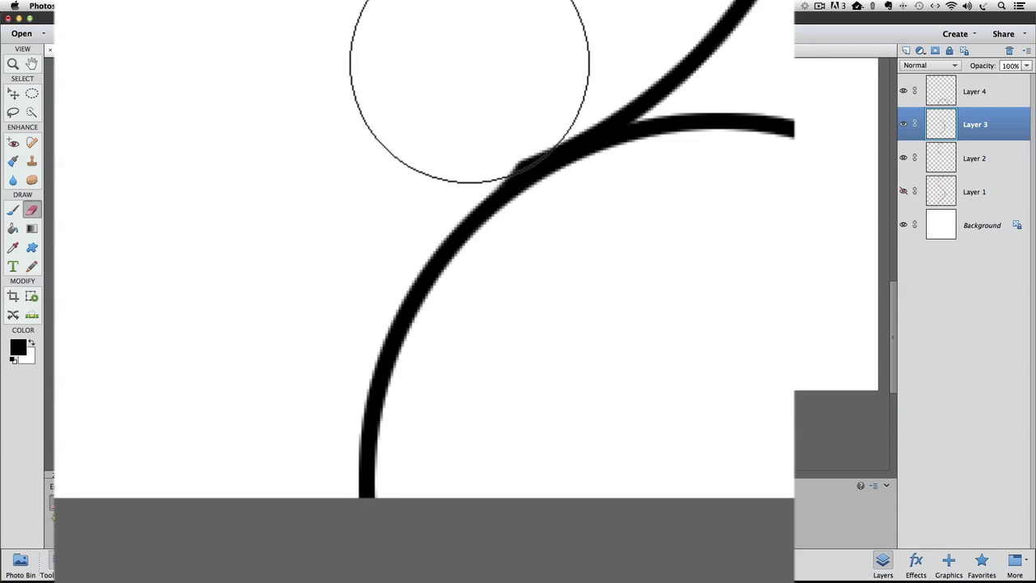
{"action": "left_click", "coordinate": [470, 69]}
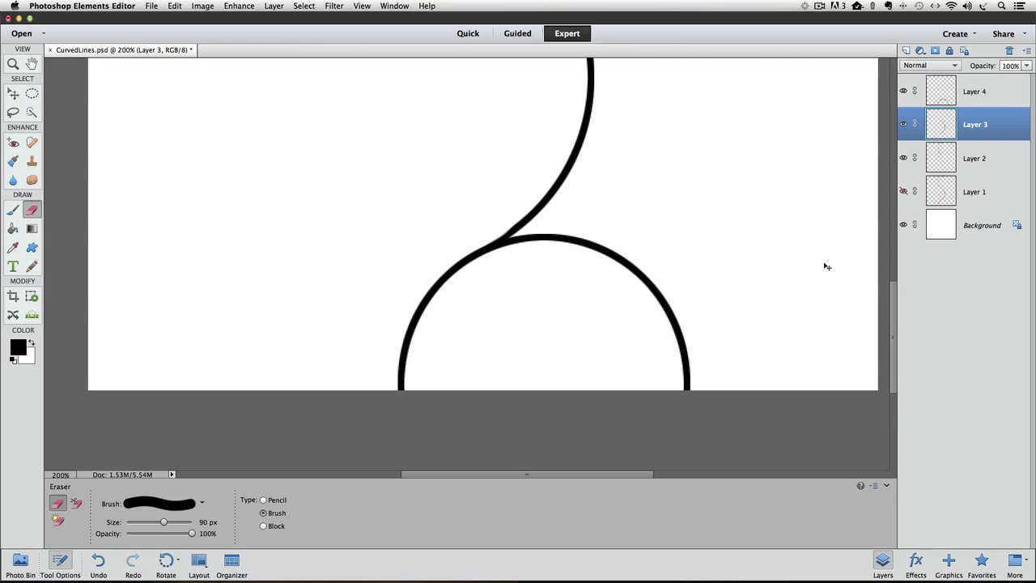
{"action": "key", "text": "super+minus"}
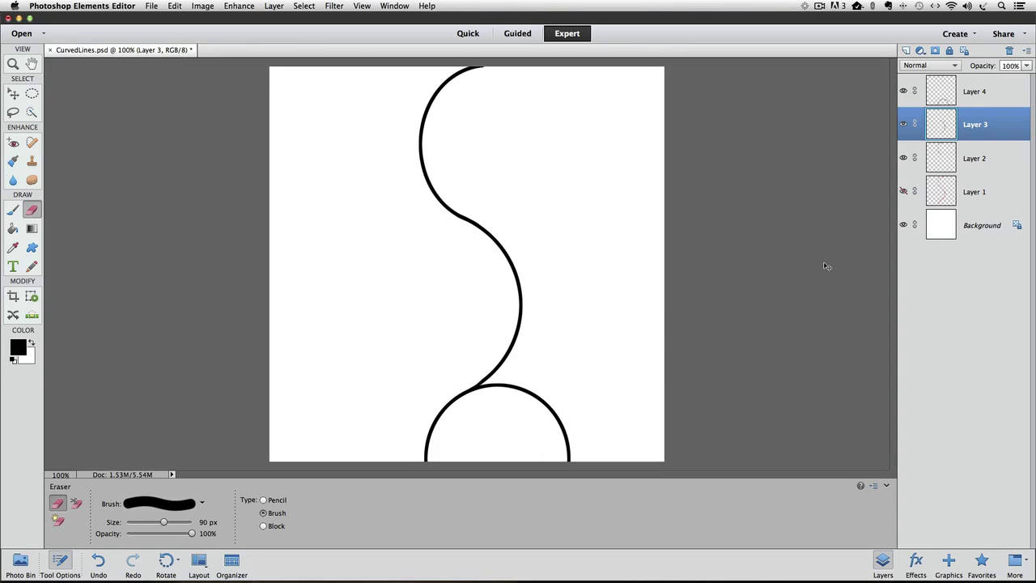
Step: Erase the right half of Layer 4's bottom circle, then add an empty Layer 5
{"action": "left_click", "coordinate": [946, 95]}
{"action": "key", "text": "super+space"}
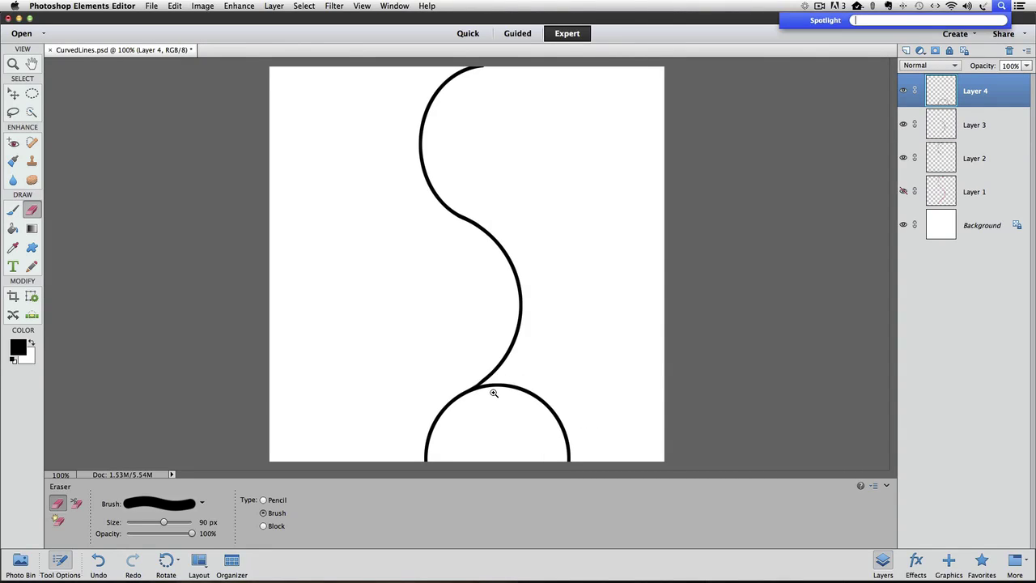
{"action": "left_click", "coordinate": [490, 390], "text": "super"}
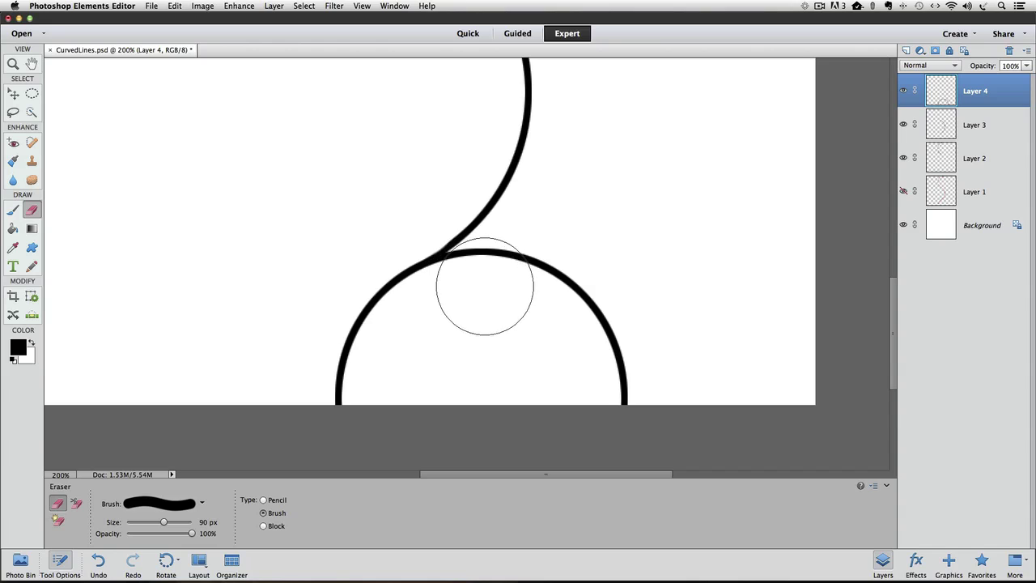
{"action": "mouse_move", "coordinate": [475, 296]}
{"action": "left_mouse_down"}
{"action": "mouse_move", "coordinate": [504, 286]}
{"action": "mouse_move", "coordinate": [561, 298]}
{"action": "mouse_move", "coordinate": [605, 374]}
{"action": "mouse_move", "coordinate": [597, 404]}
{"action": "left_mouse_up"}
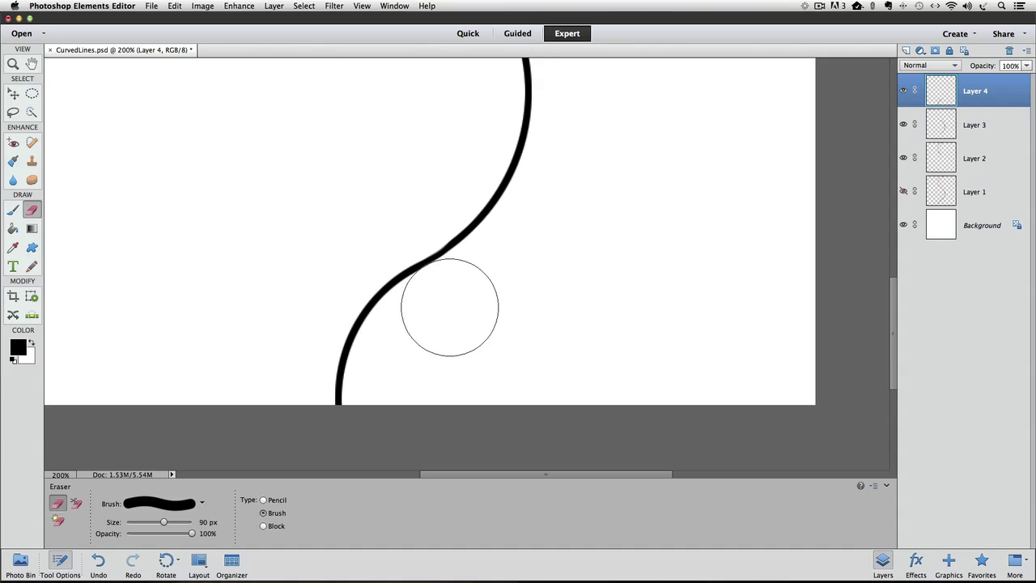
{"action": "key", "text": "super+shift+alt+n"}
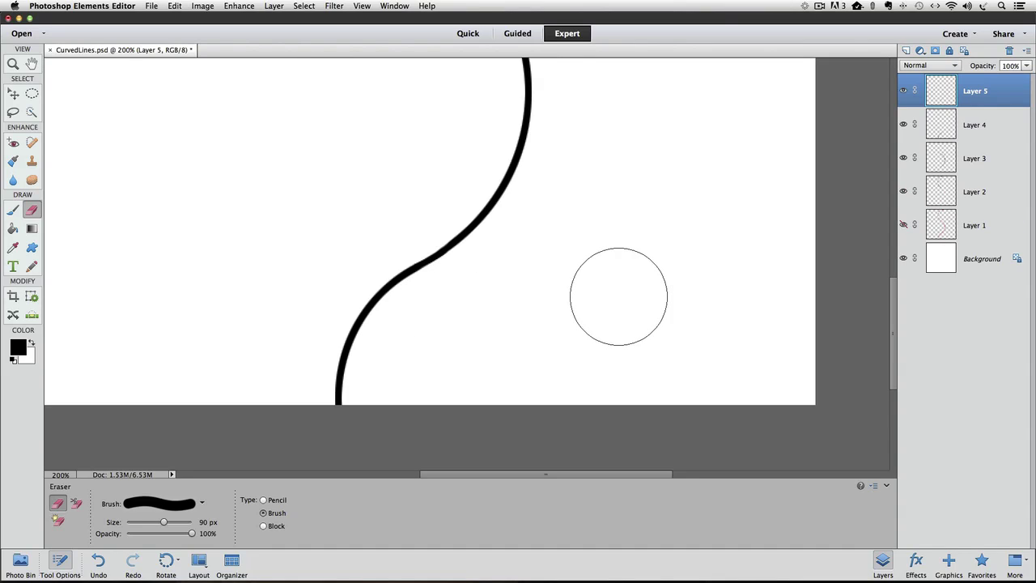
{"action": "key", "text": "super+minus"}
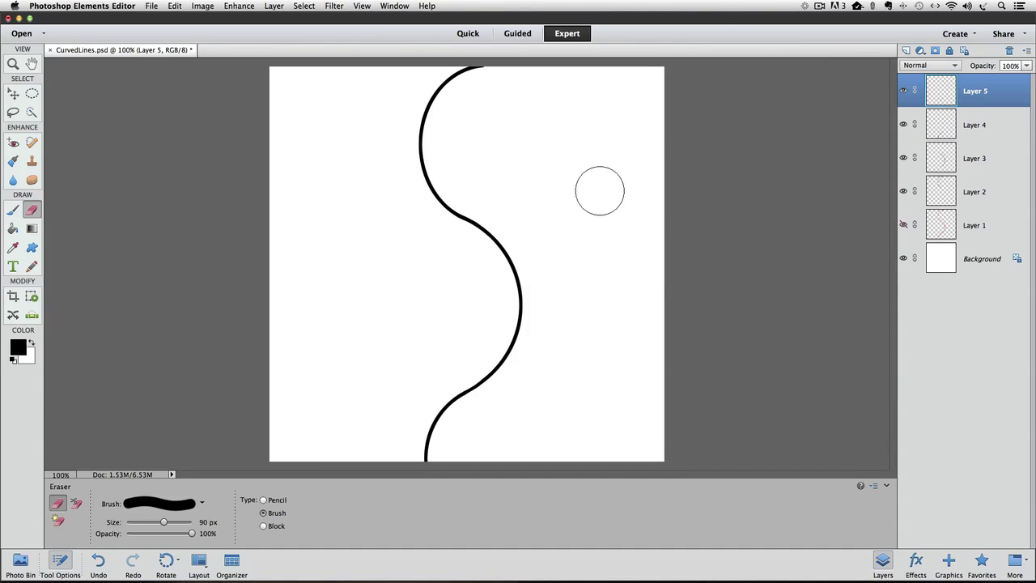